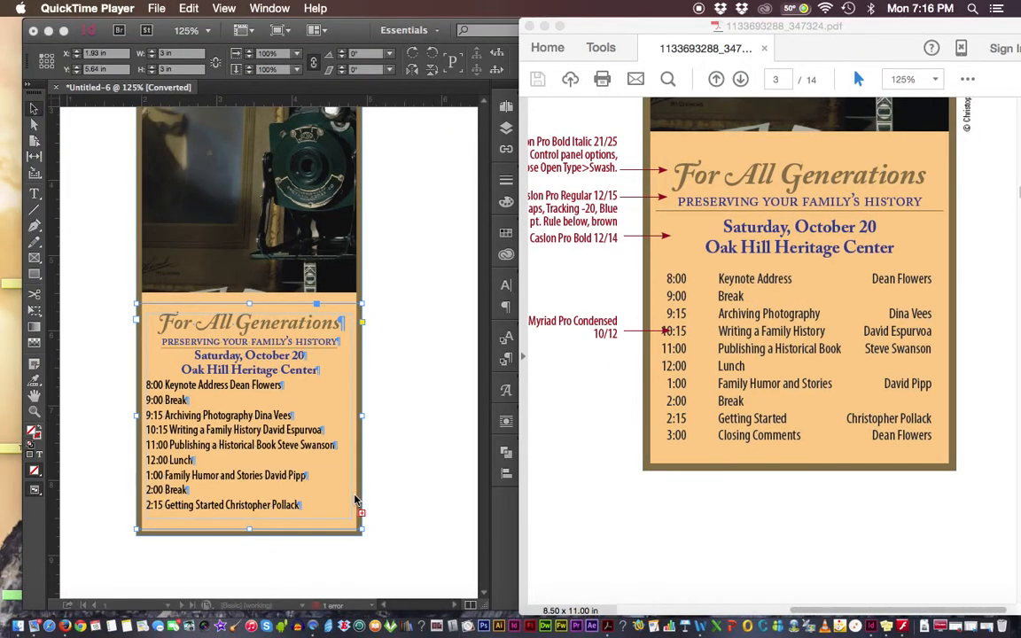
Step: Enlarge the schedule text frame downward and up to the photo's lower edge, to a height of 3.36 in
{"action": "left_click", "coordinate": [250, 532]}
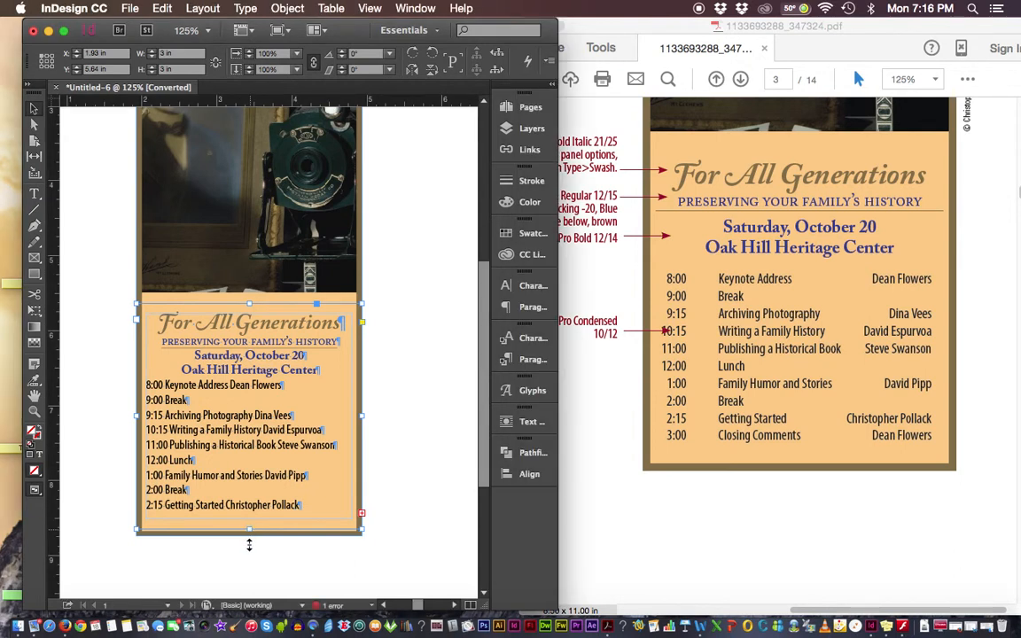
{"action": "left_click_drag", "start_coordinate": [249, 538], "coordinate": [250, 547]}
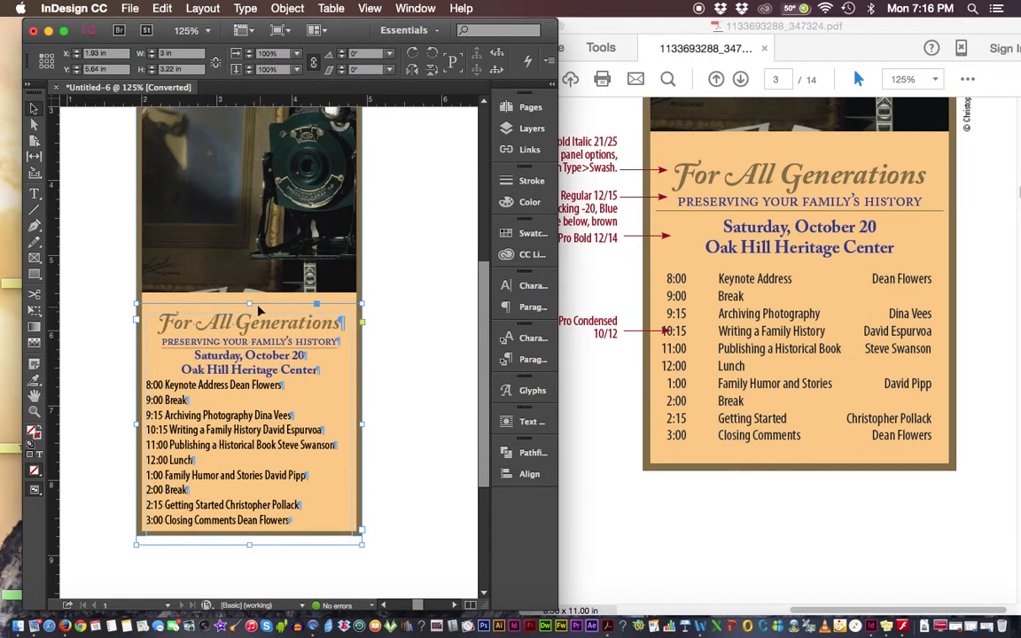
{"action": "mouse_move", "coordinate": [249, 304]}
{"action": "left_mouse_down"}
{"action": "mouse_move", "coordinate": [250, 280]}
{"action": "mouse_move", "coordinate": [250, 292]}
{"action": "left_mouse_up"}
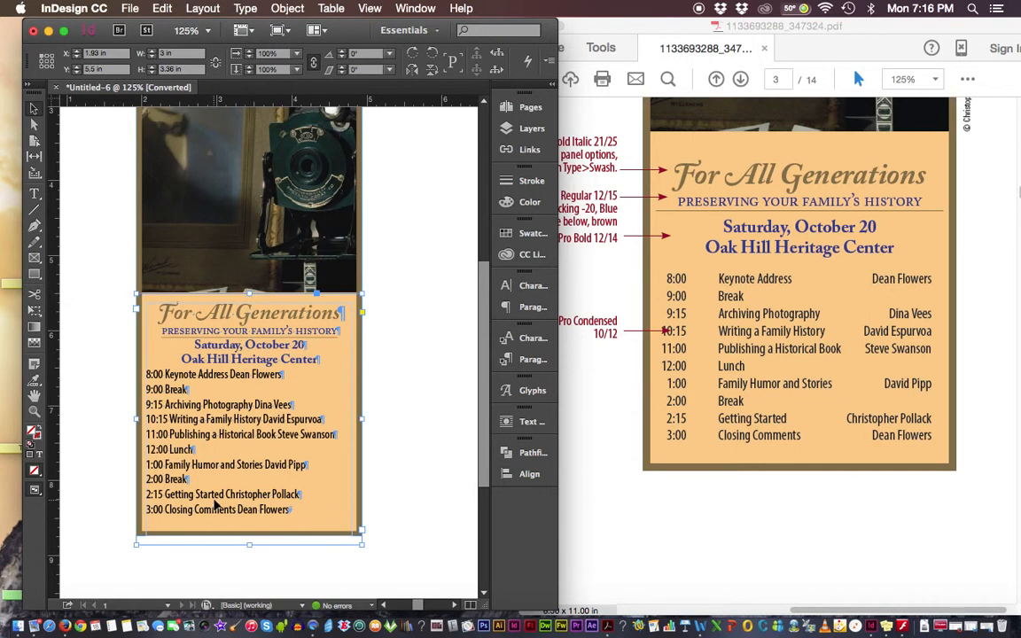
Step: Set all schedule lines from 8:00 to 3:00 to 10 pt type with 12 pt leading, following the reference PDF
{"action": "left_click", "coordinate": [616, 373]}
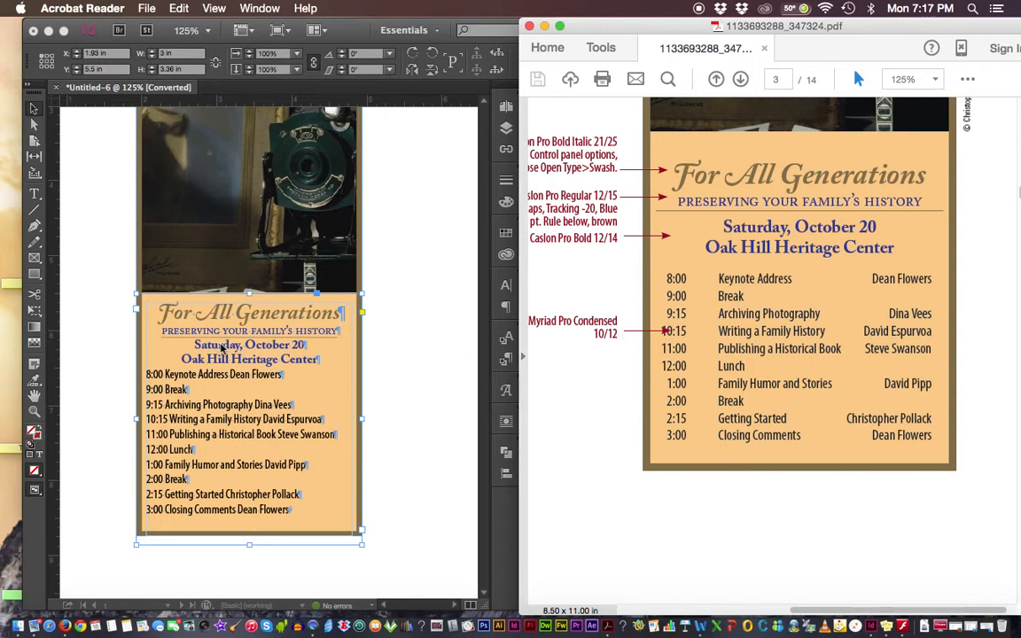
{"action": "left_click", "coordinate": [151, 376]}
{"action": "double_click", "coordinate": [151, 375]}
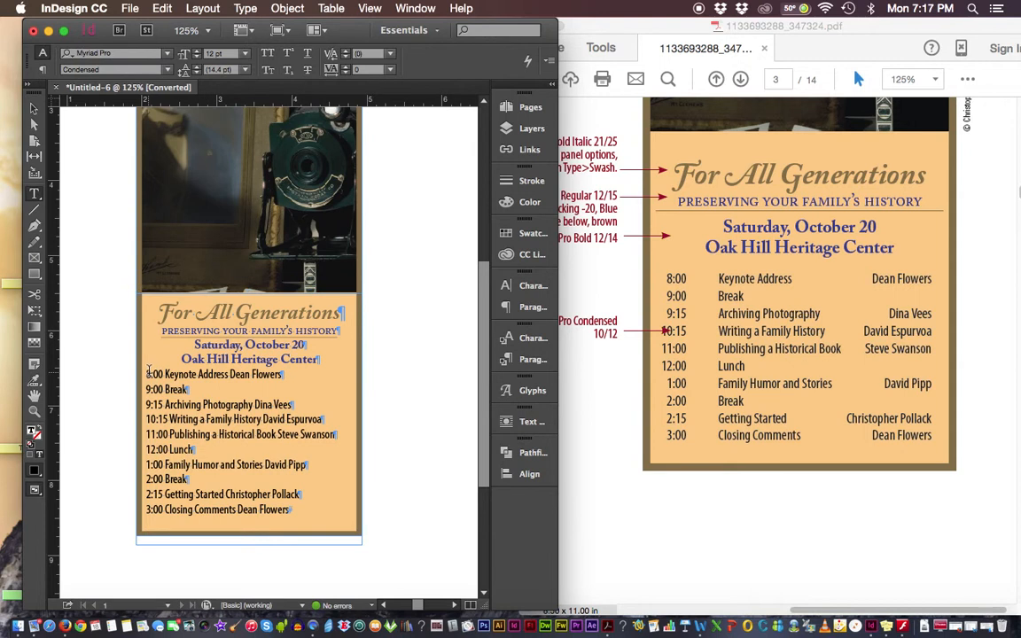
{"action": "left_click_drag", "start_coordinate": [147, 373], "coordinate": [420, 517]}
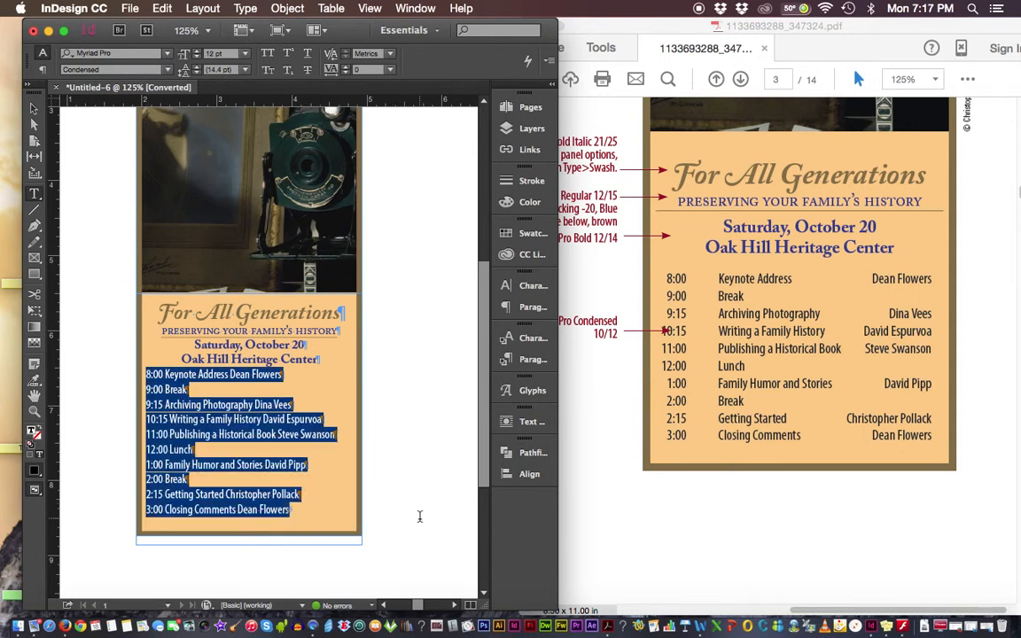
{"action": "left_click", "coordinate": [530, 286]}
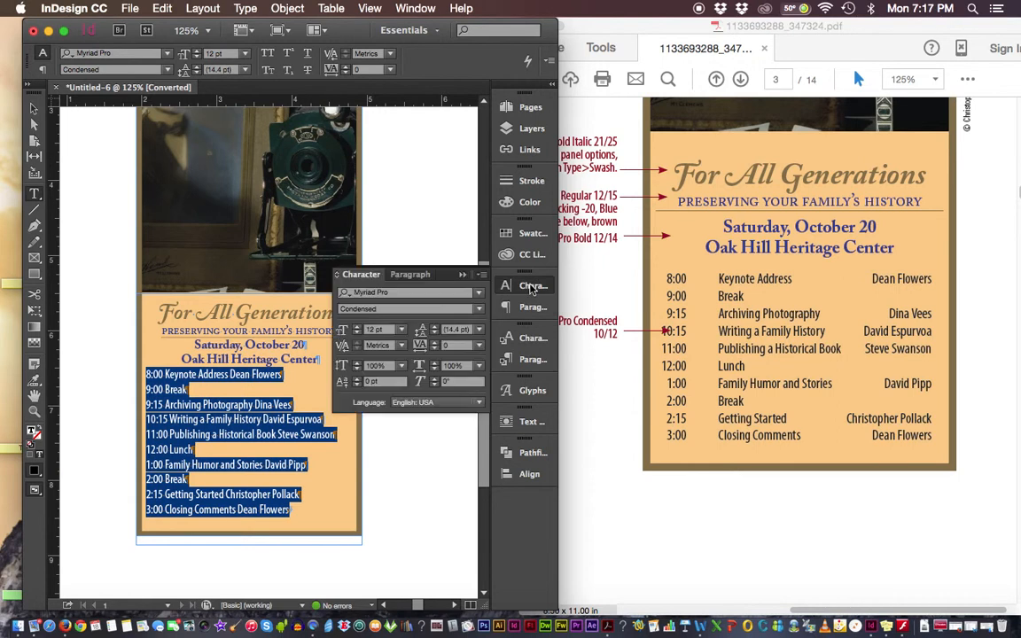
{"action": "left_click", "coordinate": [357, 332]}
{"action": "left_click", "coordinate": [357, 332]}
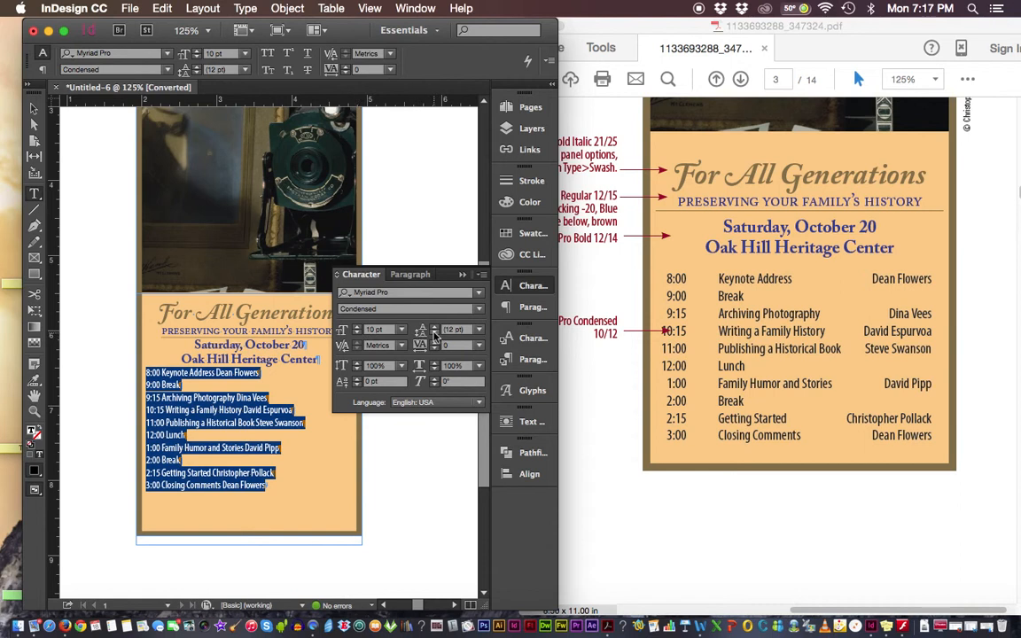
{"action": "left_click", "coordinate": [434, 328]}
{"action": "left_click", "coordinate": [435, 334]}
{"action": "left_click", "coordinate": [464, 277]}
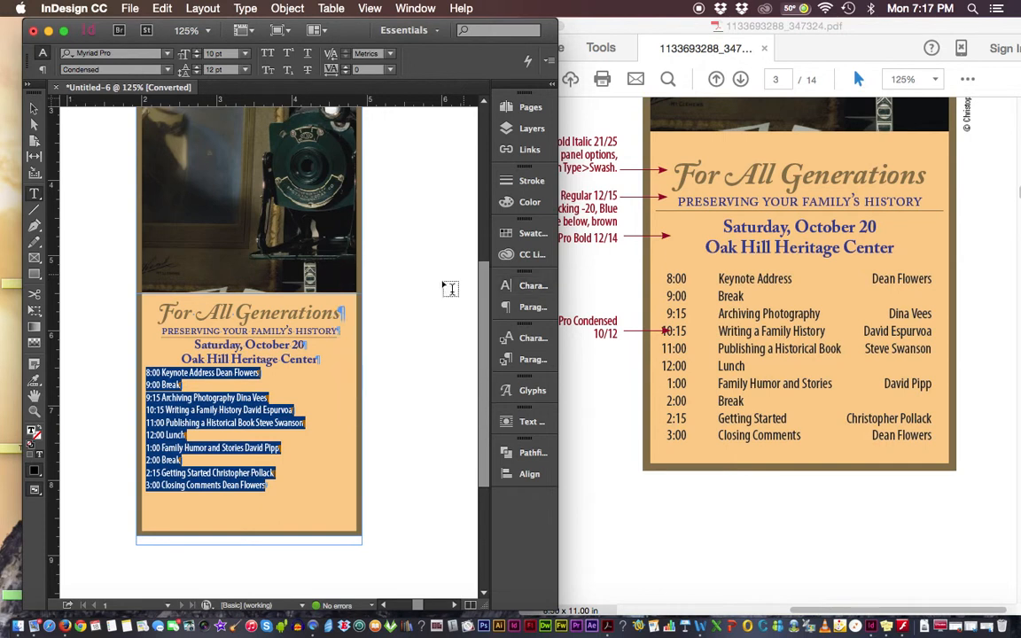
{"action": "left_click", "coordinate": [391, 260]}
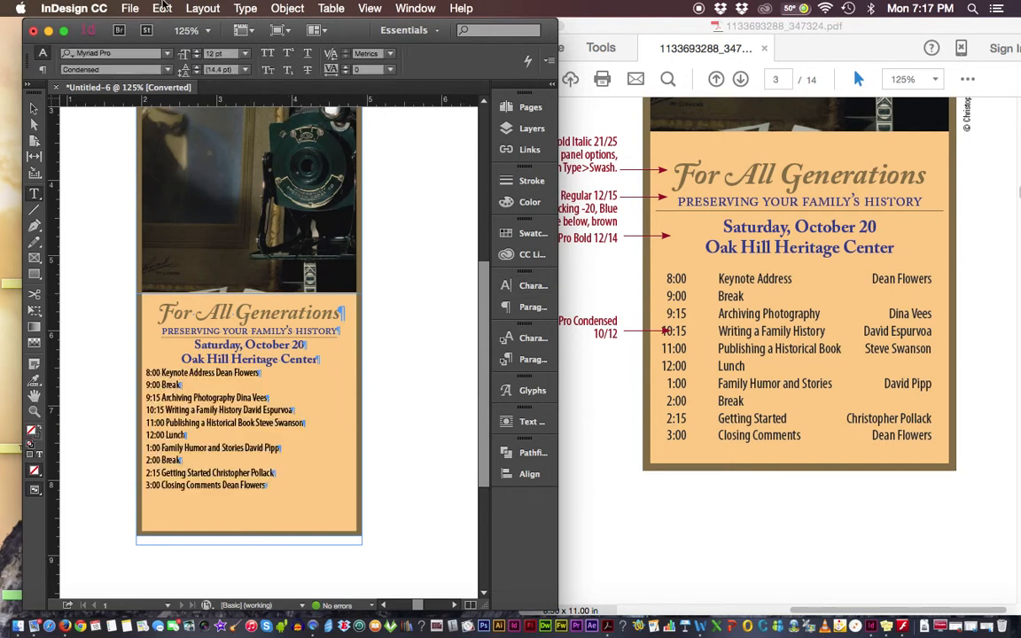
{"action": "left_click", "coordinate": [246, 9]}
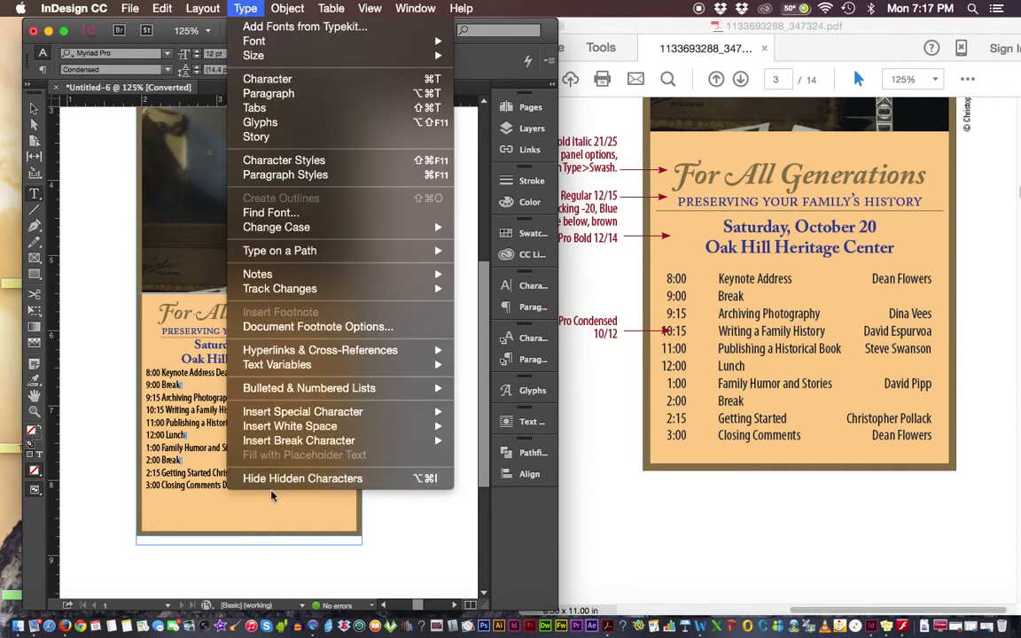
{"action": "left_click", "coordinate": [360, 470]}
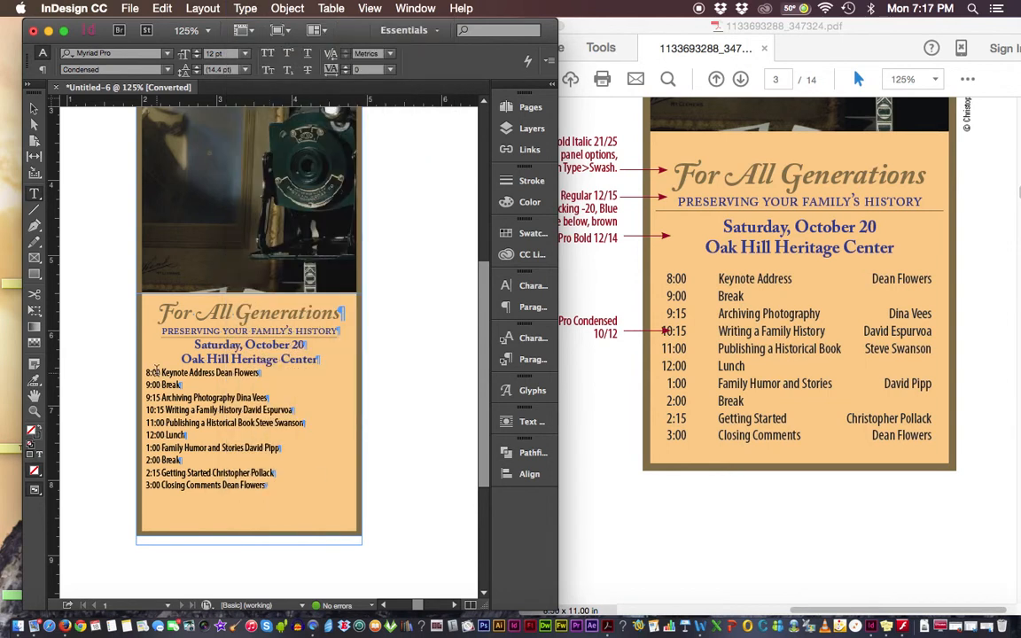
Step: Magnify the schedule to 300% and widen the document window, shifting the reference PDF window so its schedule stays visible alongside
{"action": "key", "text": "super+equal"}
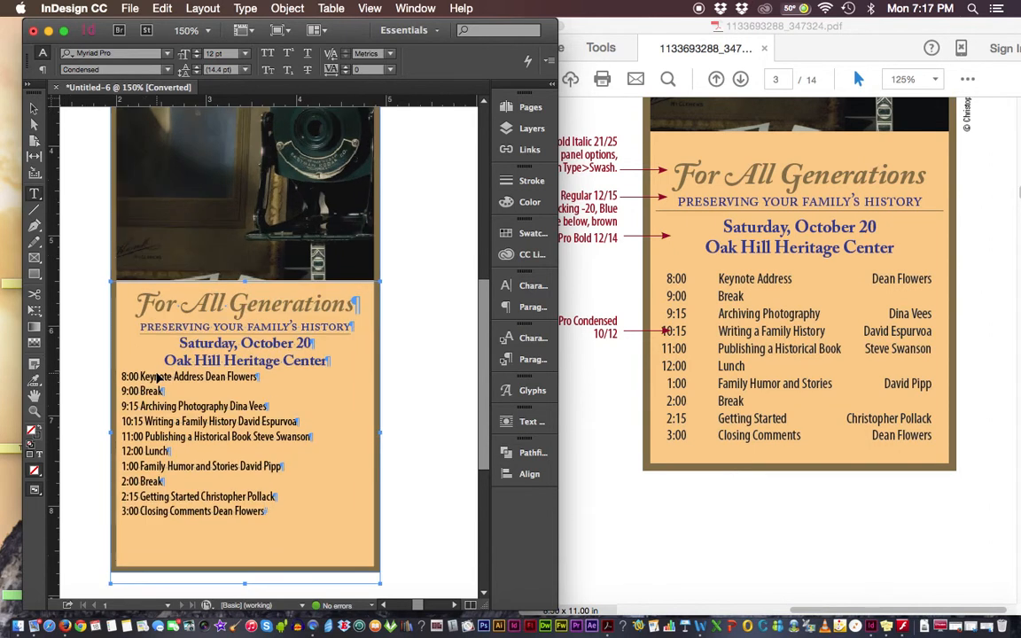
{"action": "key", "text": "super+equal"}
{"action": "key", "text": "super+equal"}
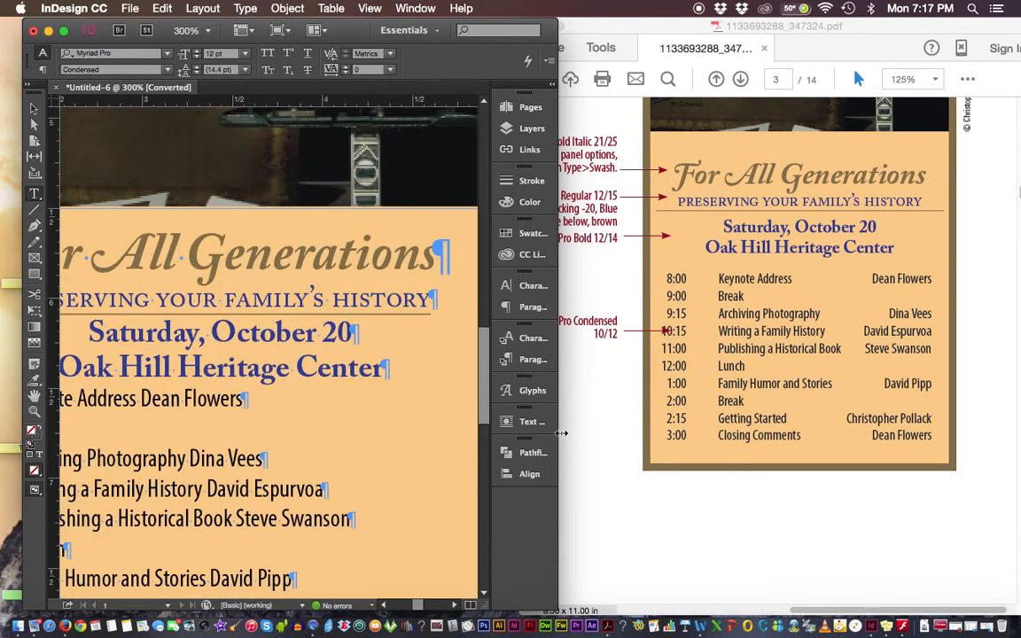
{"action": "left_click_drag", "start_coordinate": [561, 433], "coordinate": [662, 431]}
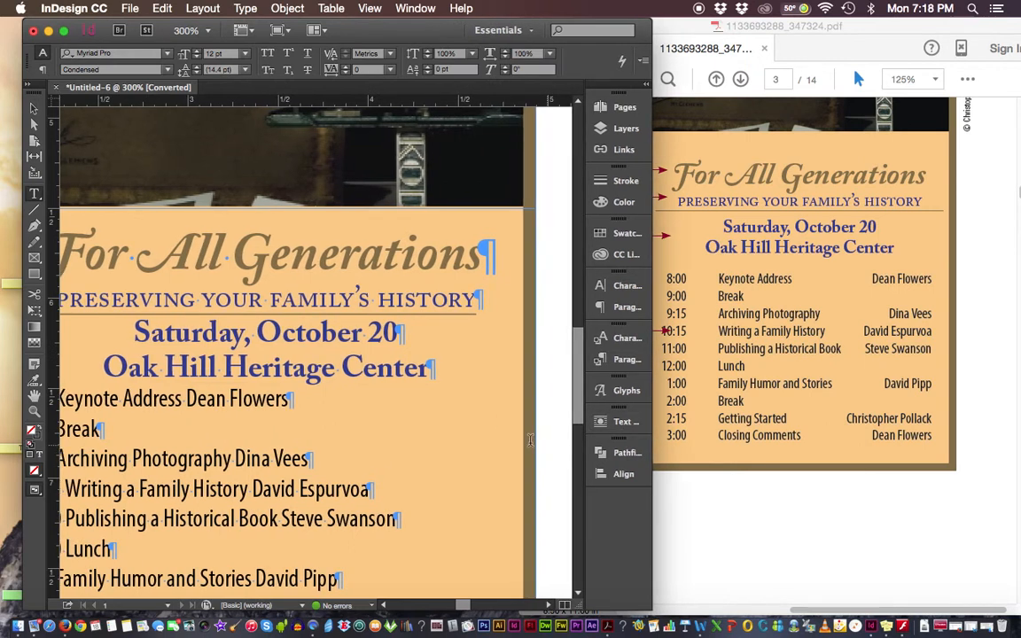
{"action": "left_click_drag", "start_coordinate": [376, 444], "coordinate": [412, 308]}
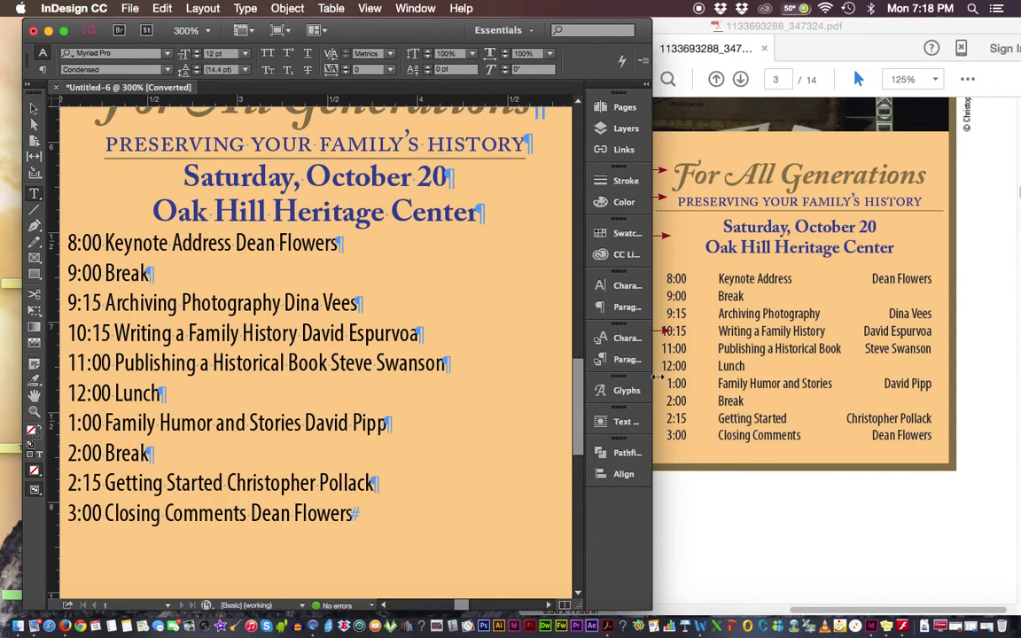
{"action": "left_click_drag", "start_coordinate": [656, 377], "coordinate": [690, 379]}
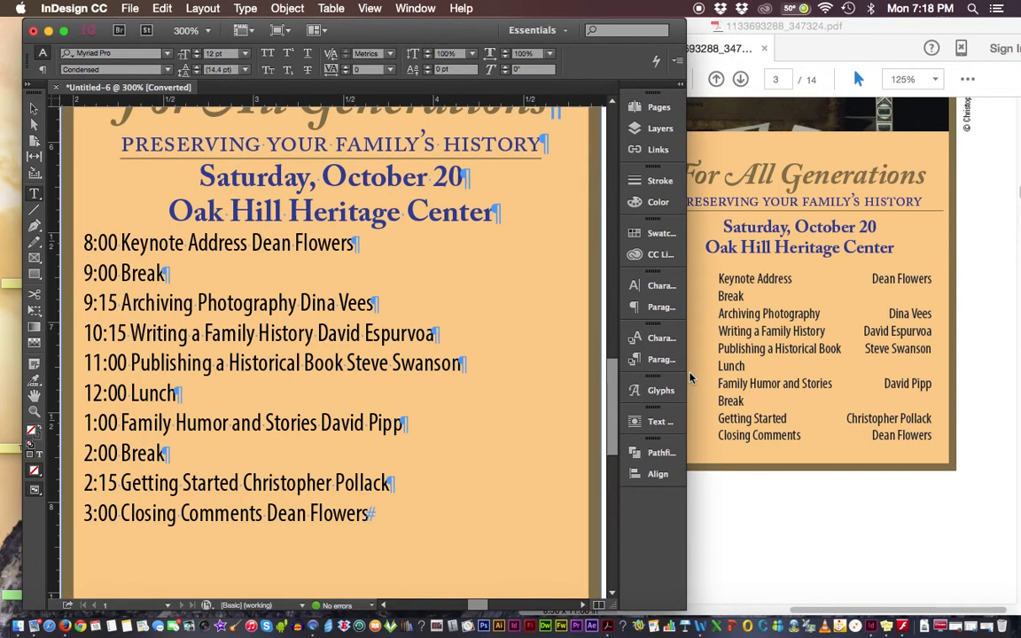
{"action": "left_click_drag", "start_coordinate": [821, 29], "coordinate": [855, 24]}
{"action": "left_click", "coordinate": [484, 30]}
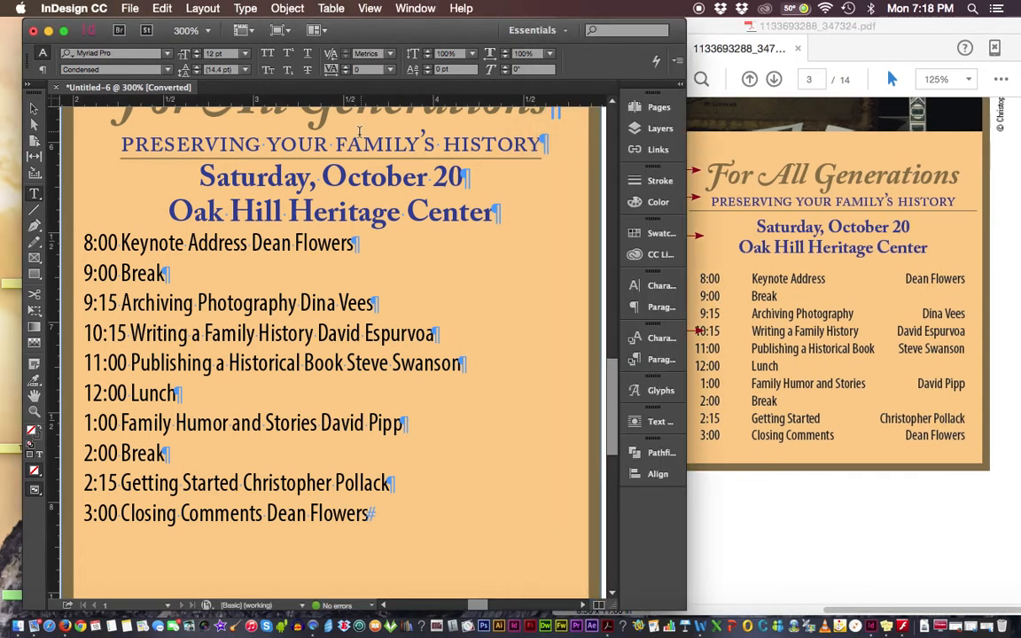
Step: Replace the space before the speaker's name with a tab in the Closing Comments, Getting Started and Family Humor and Stories lines
{"action": "left_click", "coordinate": [85, 239]}
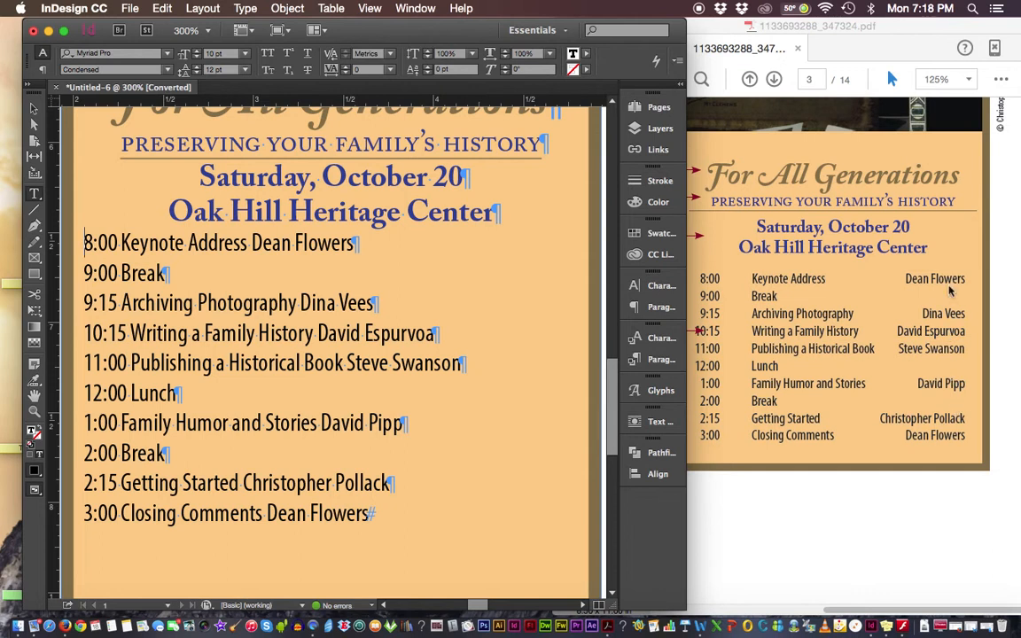
{"action": "left_click", "coordinate": [266, 513]}
{"action": "left_click_drag", "start_coordinate": [268, 518], "coordinate": [263, 518]}
{"action": "key", "text": "Tab"}
{"action": "left_click", "coordinate": [241, 483]}
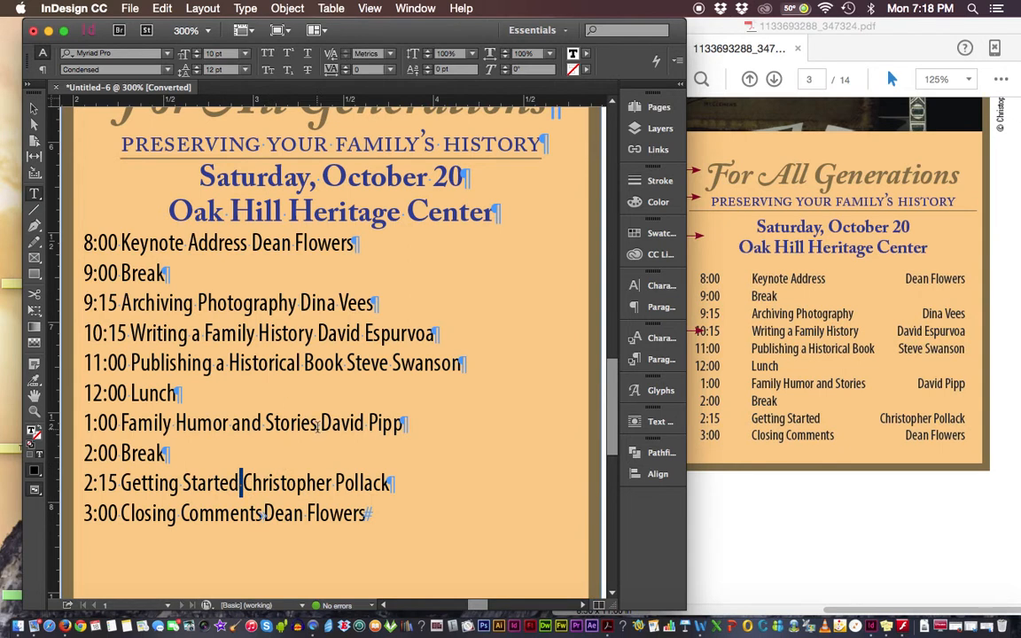
{"action": "key", "text": "Tab"}
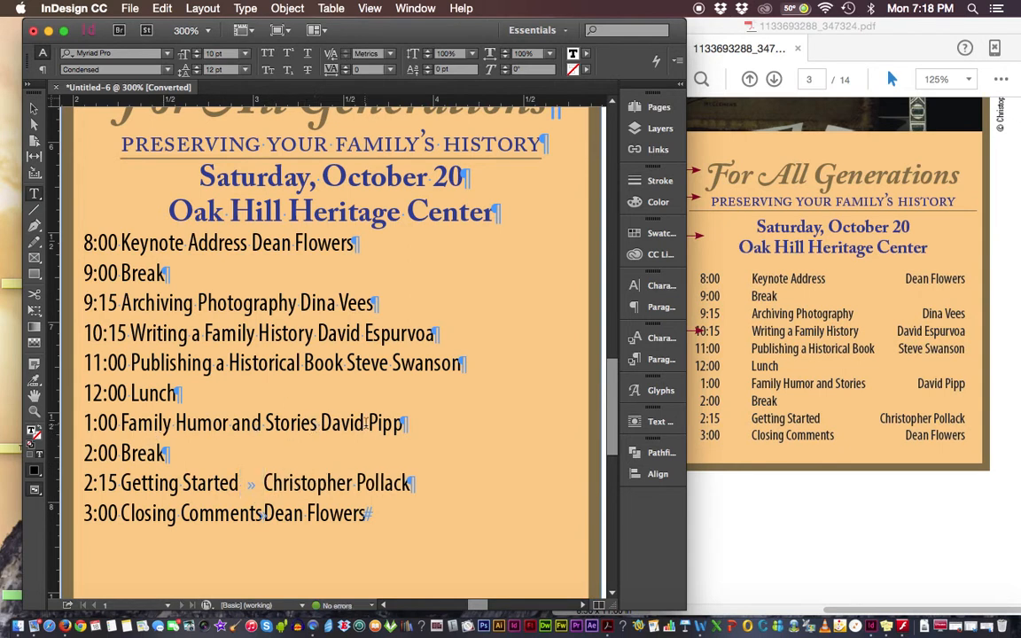
{"action": "left_click", "coordinate": [319, 423]}
{"action": "key", "text": "Tab"}
Step: Replace the space before the speaker's name with a tab in the Historical Book, Family History, Archiving Photography and Keynote Address lines
{"action": "left_click", "coordinate": [347, 362]}
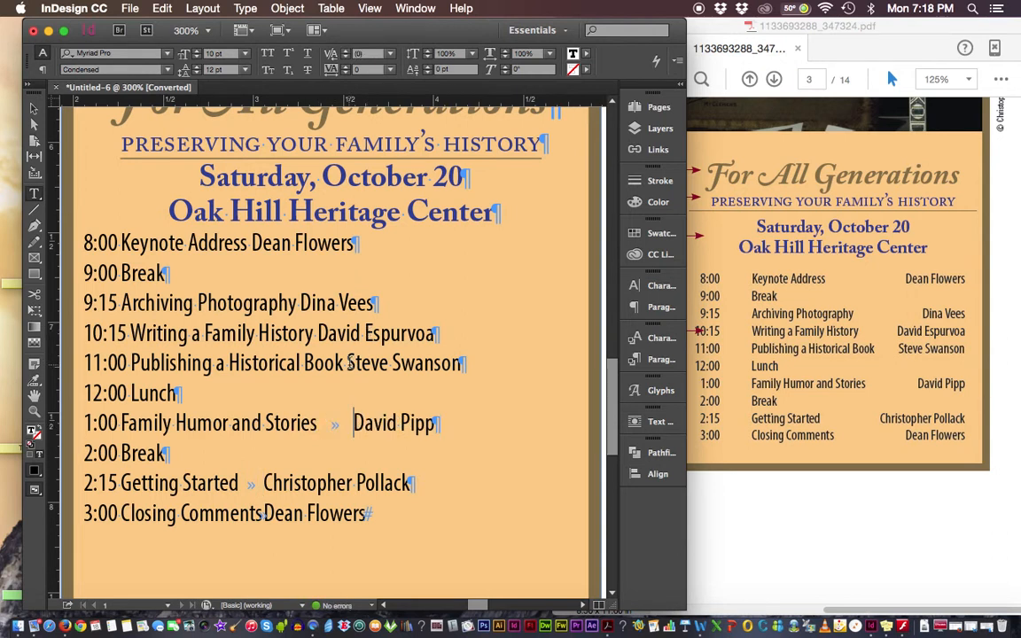
{"action": "key", "text": "Tab"}
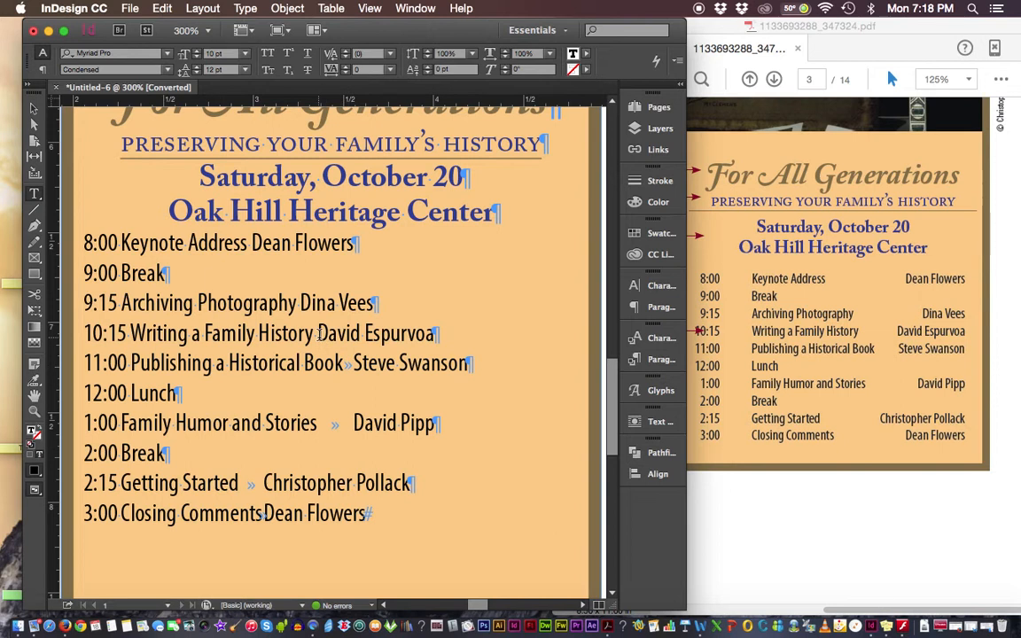
{"action": "left_click", "coordinate": [317, 333]}
{"action": "key", "text": "Tab"}
{"action": "left_click", "coordinate": [301, 303]}
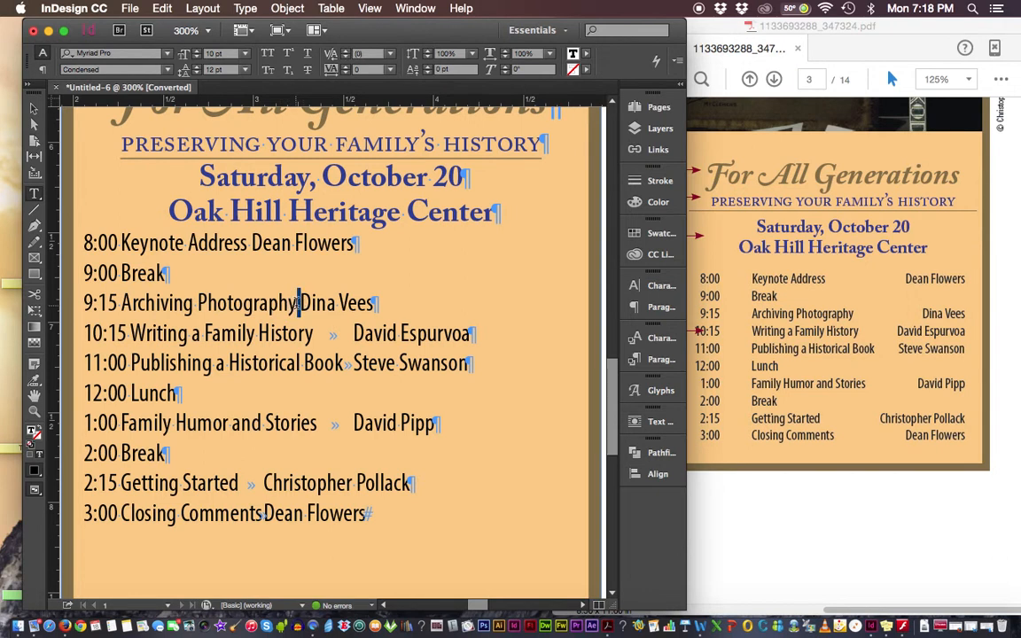
{"action": "key", "text": "Tab"}
{"action": "left_click", "coordinate": [250, 243]}
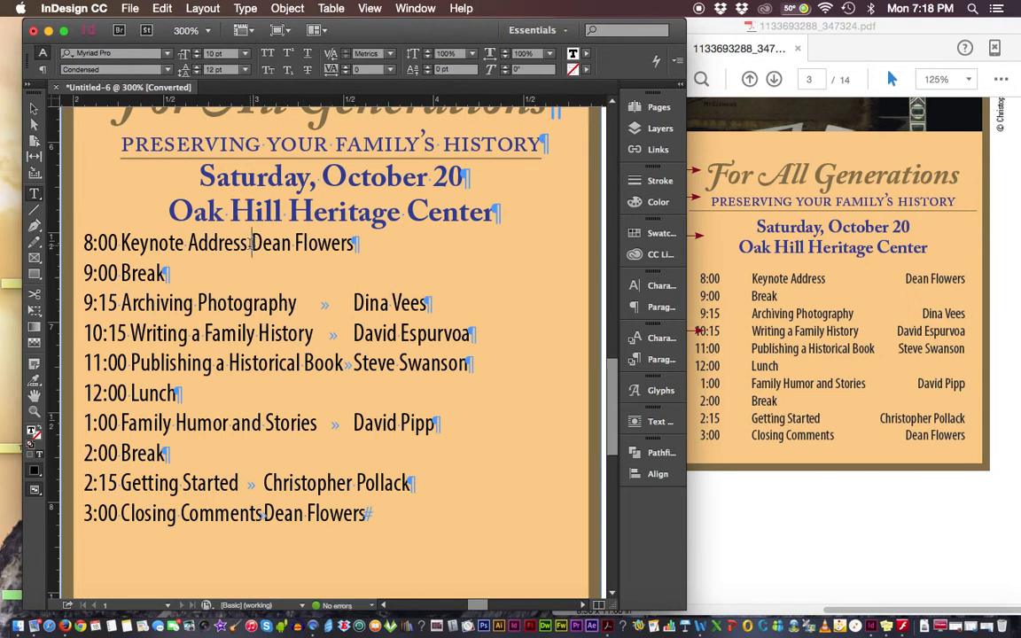
{"action": "key", "text": "Tab"}
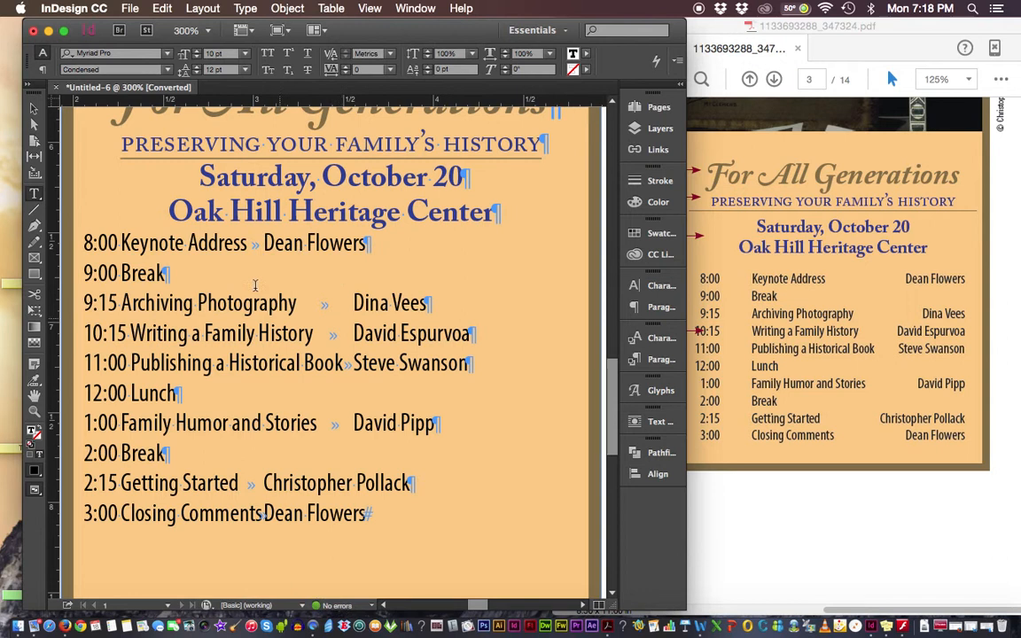
Step: Replace the space after the time with a tab in the 8:00, 9:00, 9:15 and 10:15 lines
{"action": "left_click", "coordinate": [117, 243]}
{"action": "key", "text": "Tab"}
{"action": "left_click", "coordinate": [119, 274]}
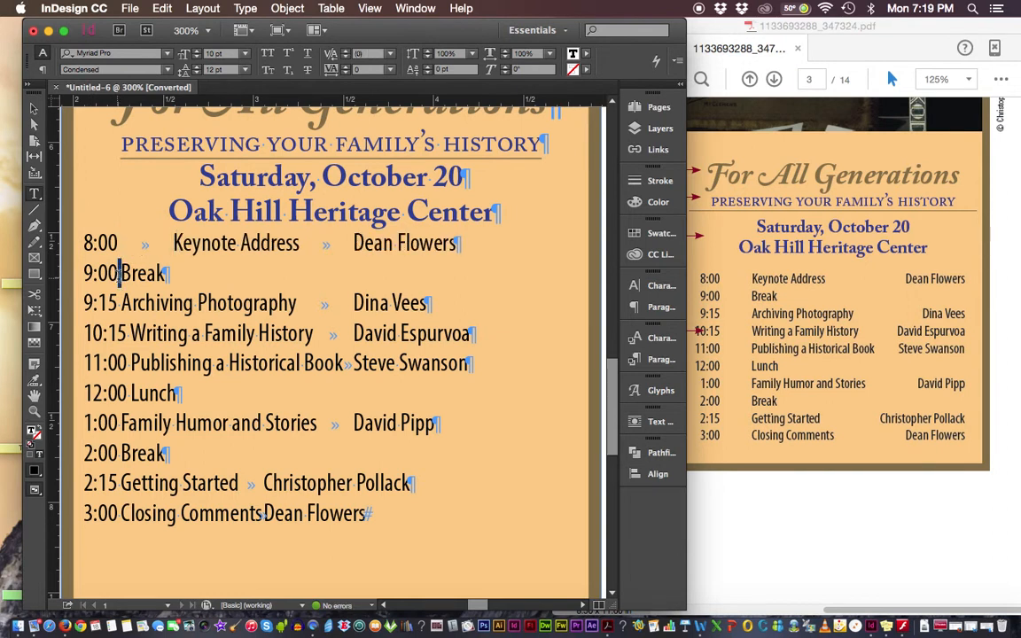
{"action": "key", "text": "Tab"}
{"action": "left_click_drag", "start_coordinate": [121, 303], "coordinate": [108, 303]}
{"action": "left_click", "coordinate": [121, 303]}
{"action": "key", "text": "Tab"}
{"action": "left_click", "coordinate": [129, 333]}
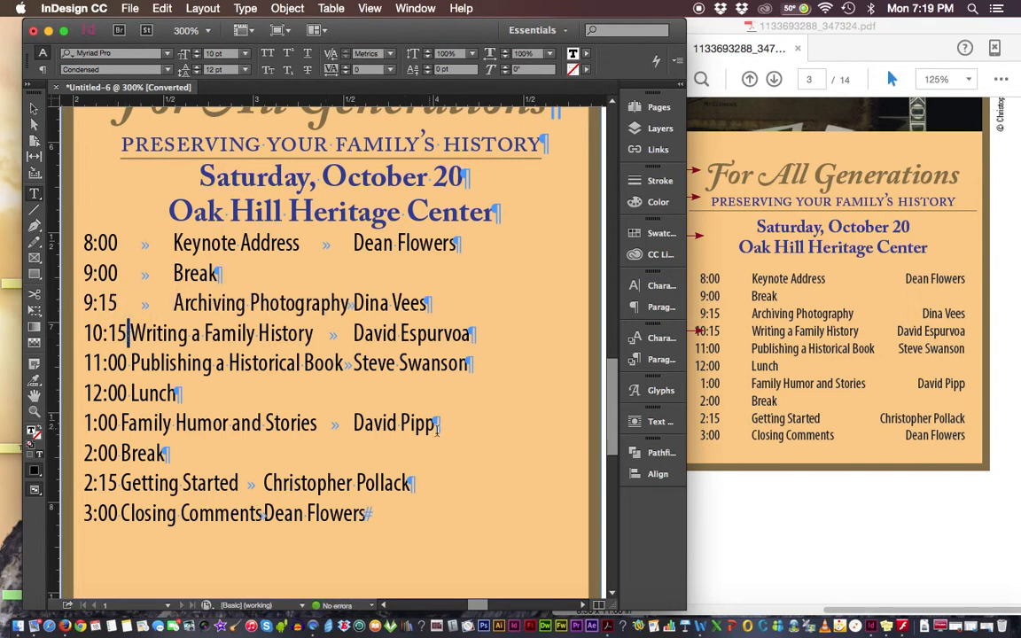
{"action": "key", "text": "Tab"}
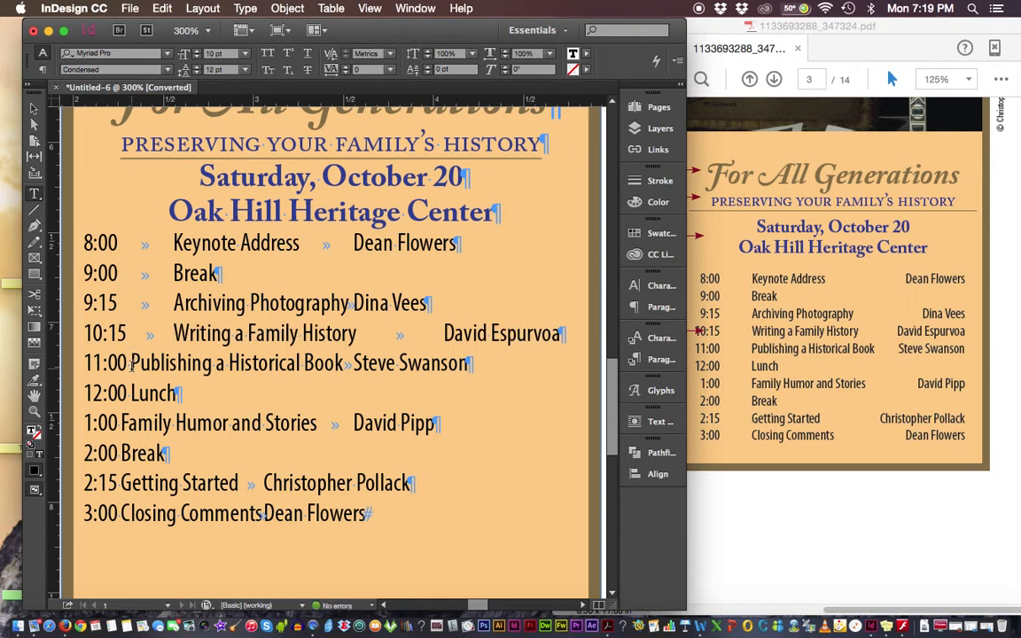
Step: Replace the space after the time with a tab in the 11:00, 12:00, 1:00, 2:00, 2:15 and 3:00 lines
{"action": "left_click", "coordinate": [132, 363]}
{"action": "key", "text": "Tab"}
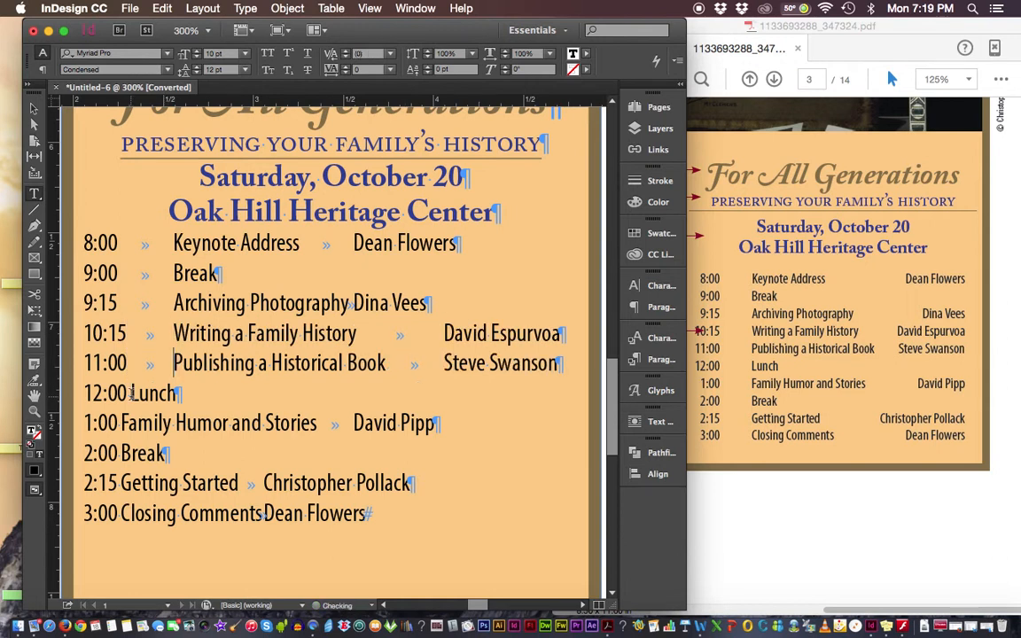
{"action": "key", "text": "Tab"}
{"action": "left_click", "coordinate": [118, 422]}
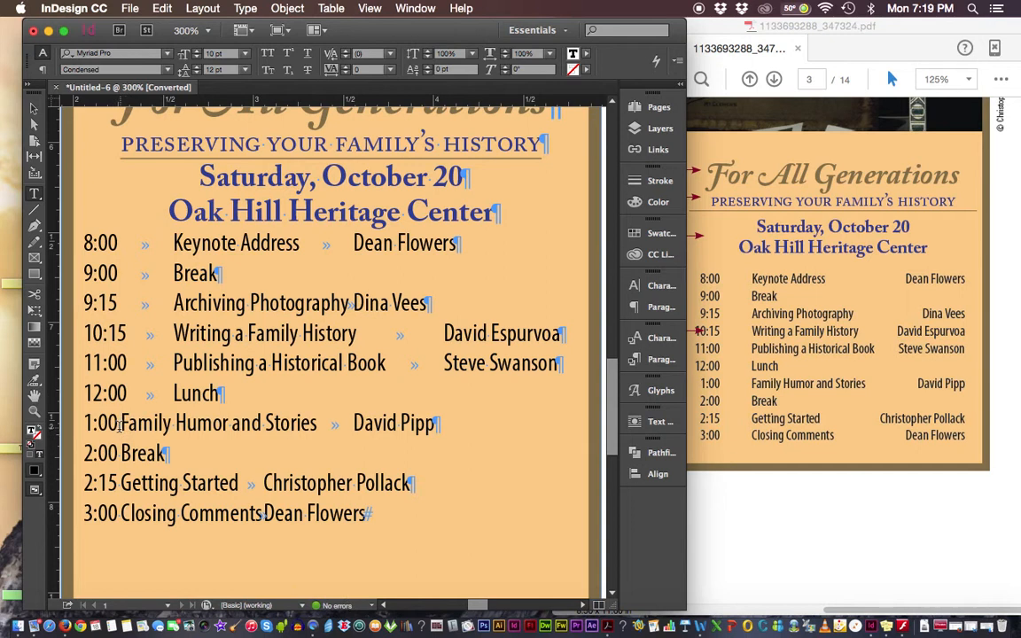
{"action": "key", "text": "Tab"}
{"action": "left_click", "coordinate": [120, 453]}
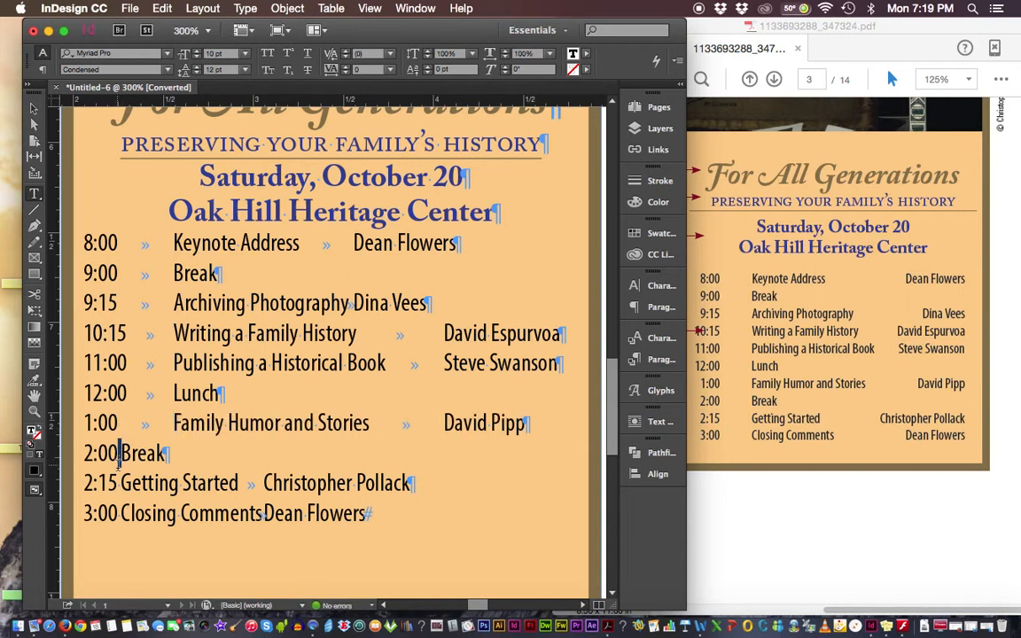
{"action": "key", "text": "Tab"}
{"action": "left_click", "coordinate": [121, 483]}
{"action": "key", "text": "Tab"}
{"action": "left_click", "coordinate": [121, 513]}
{"action": "key", "text": "Tab"}
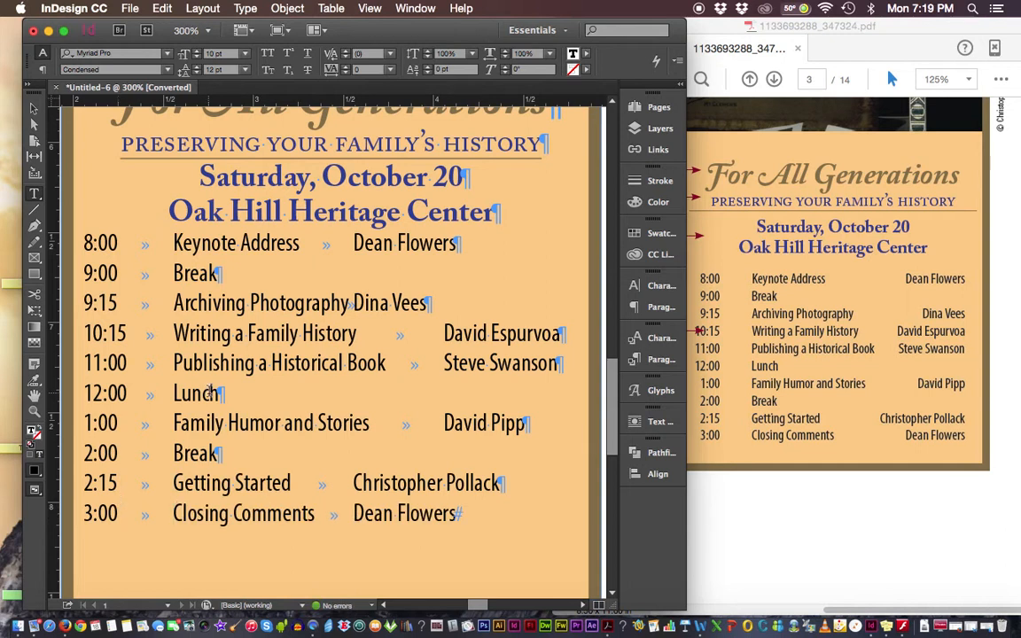
Step: Insert a tab before the time in the 8:00, 9:00 and 9:15 schedule lines, as in the reference PDF
{"action": "left_click", "coordinate": [710, 270]}
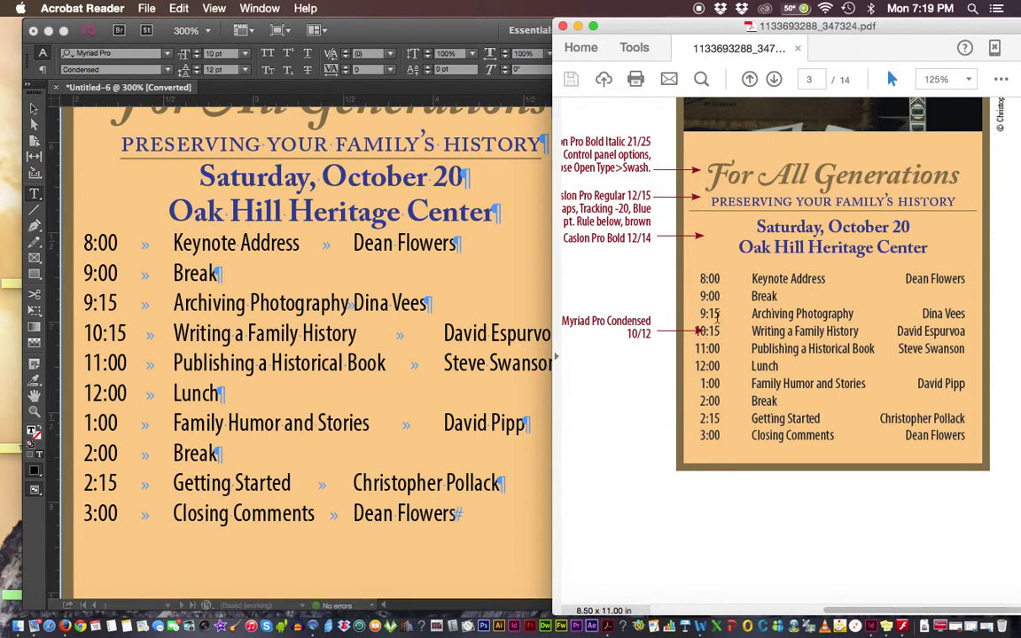
{"action": "left_click", "coordinate": [83, 242]}
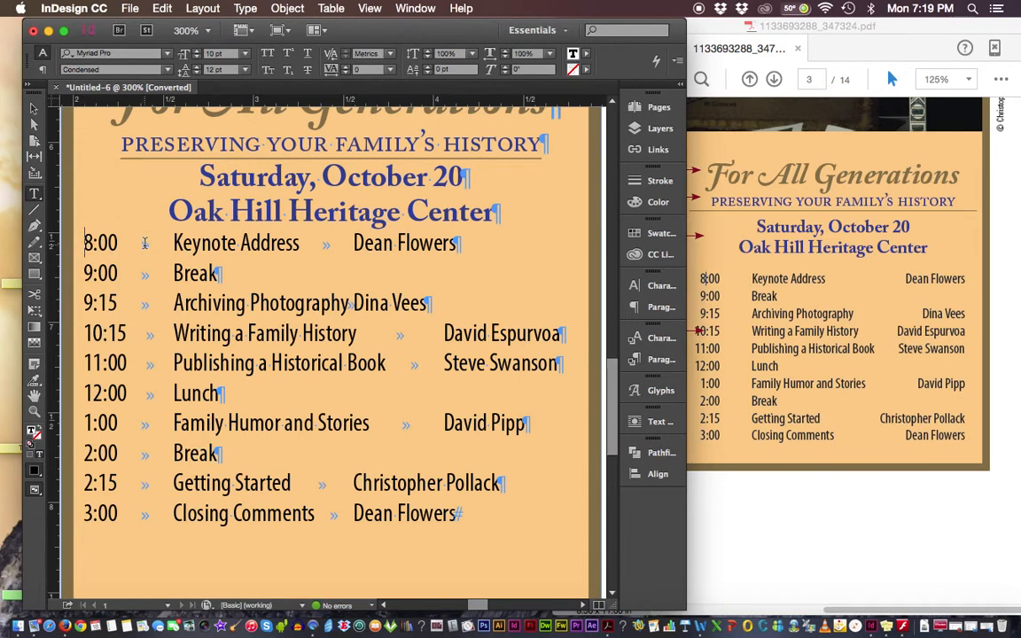
{"action": "key", "text": "Tab"}
{"action": "left_click", "coordinate": [86, 273]}
{"action": "key", "text": "Tab"}
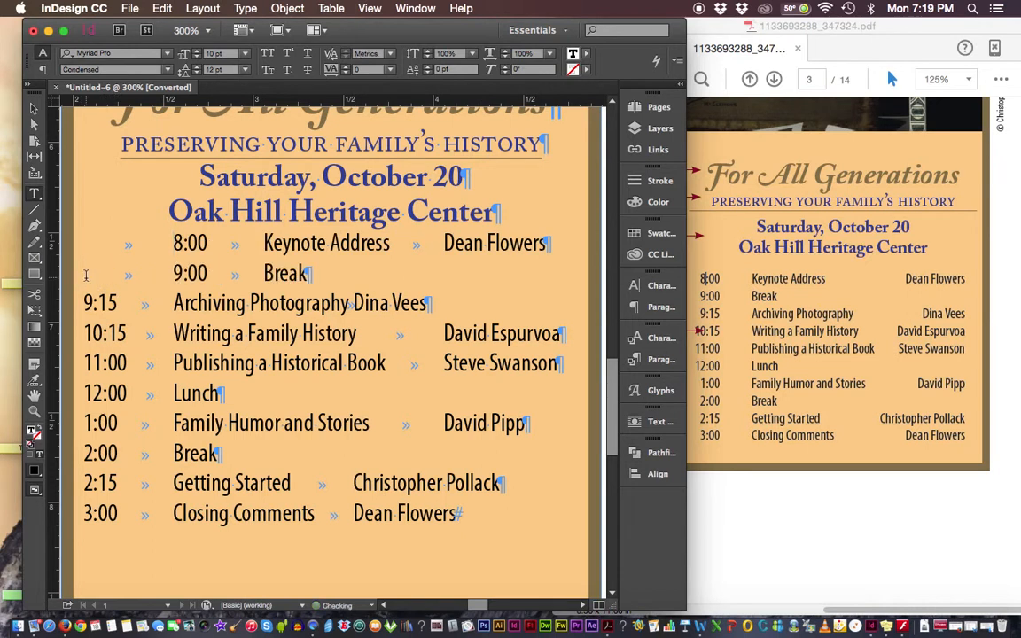
{"action": "left_click", "coordinate": [86, 303]}
{"action": "key", "text": "Tab"}
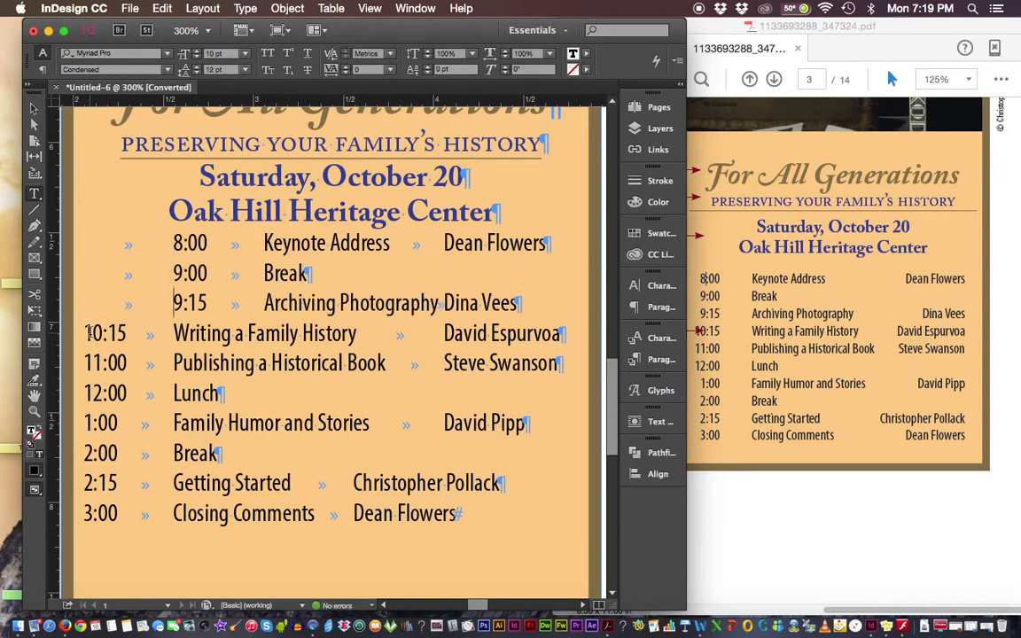
Step: Insert a tab before the time in the 10:15 and 11:00 schedule lines
{"action": "left_click", "coordinate": [87, 333]}
{"action": "key", "text": "Tab"}
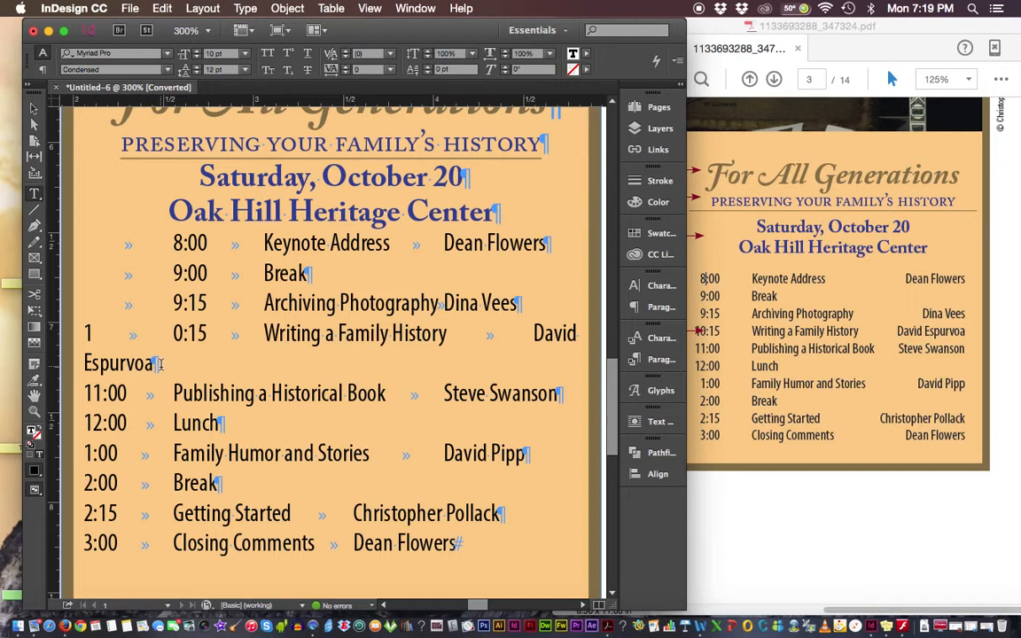
{"action": "key", "text": "BackSpace"}
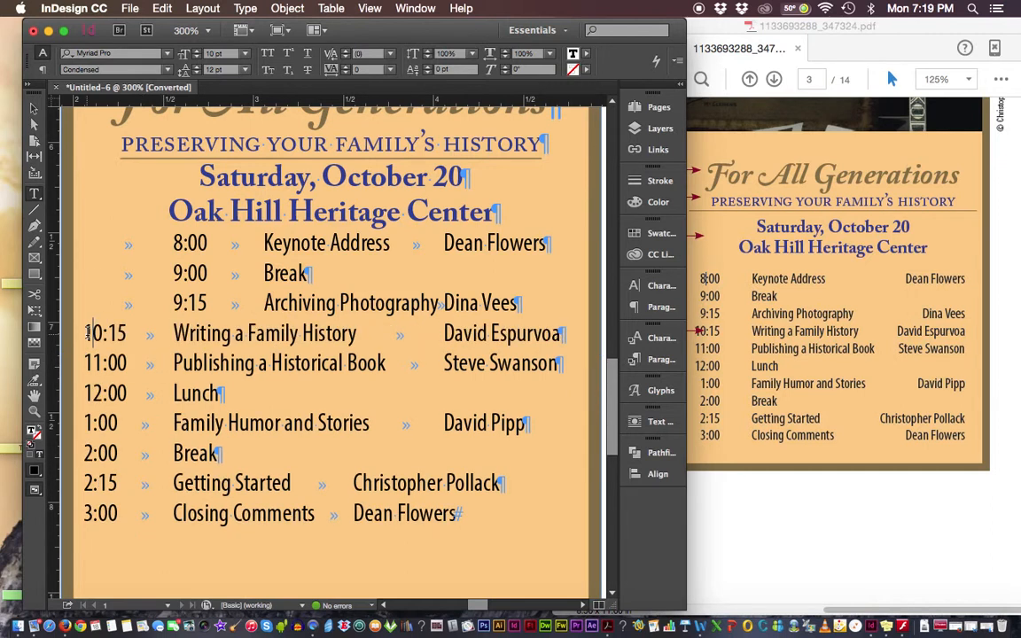
{"action": "left_click", "coordinate": [85, 333]}
{"action": "key", "text": "Tab"}
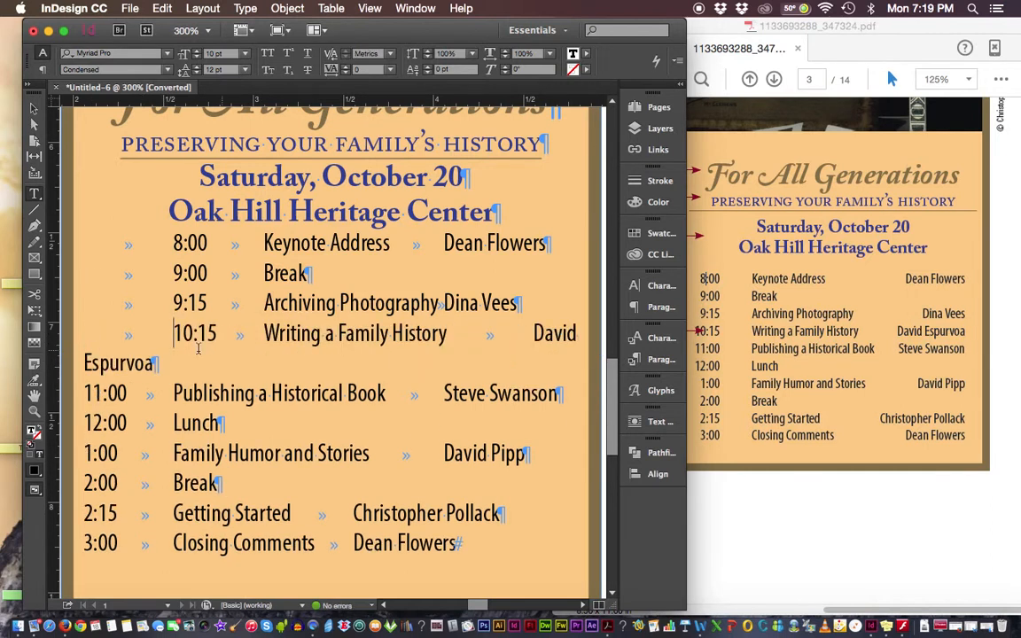
{"action": "left_click", "coordinate": [86, 393]}
{"action": "key", "text": "Tab"}
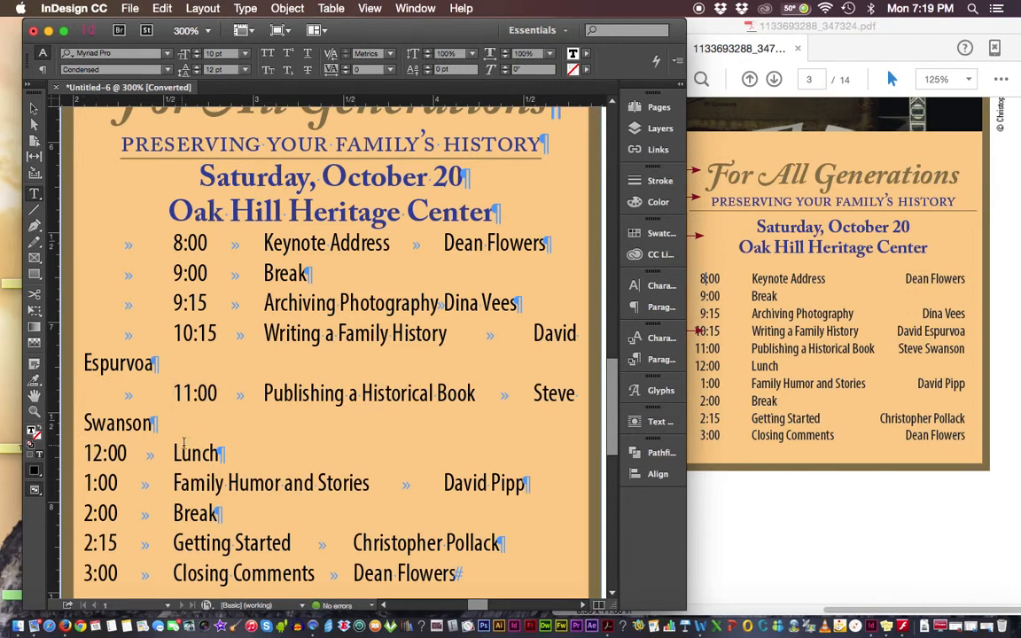
Step: Insert a tab before the time in the 12:00, 1:00, 2:00 and 2:15 schedule lines
{"action": "scroll", "coordinate": [438, 380], "scroll_direction": "down", "scroll_amount": 5}
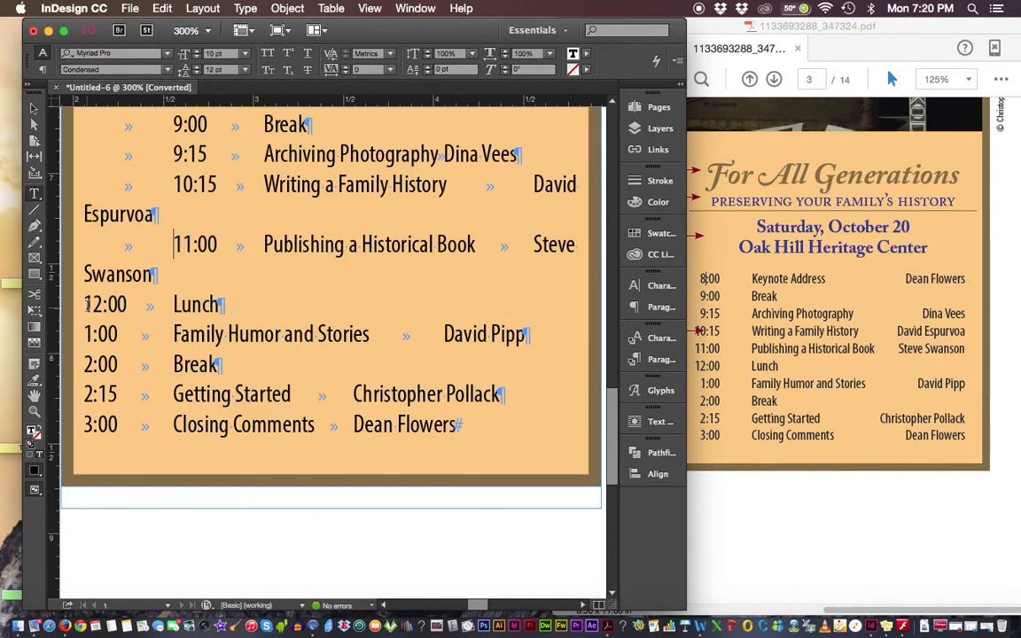
{"action": "key", "text": "Tab"}
{"action": "left_click", "coordinate": [84, 335]}
{"action": "key", "text": "Tab"}
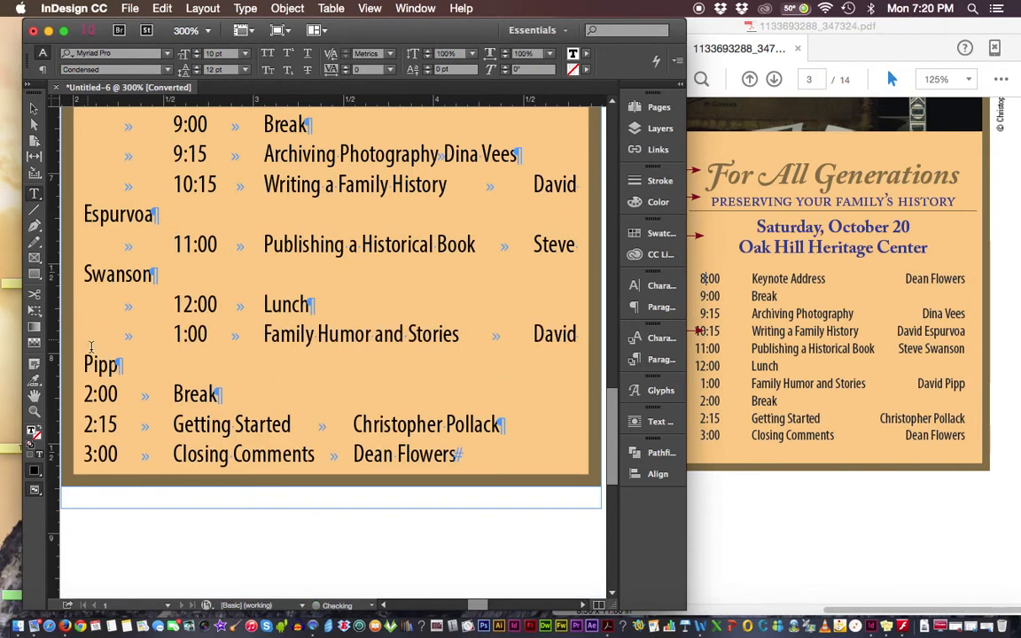
{"action": "left_click", "coordinate": [84, 394]}
{"action": "key", "text": "Tab"}
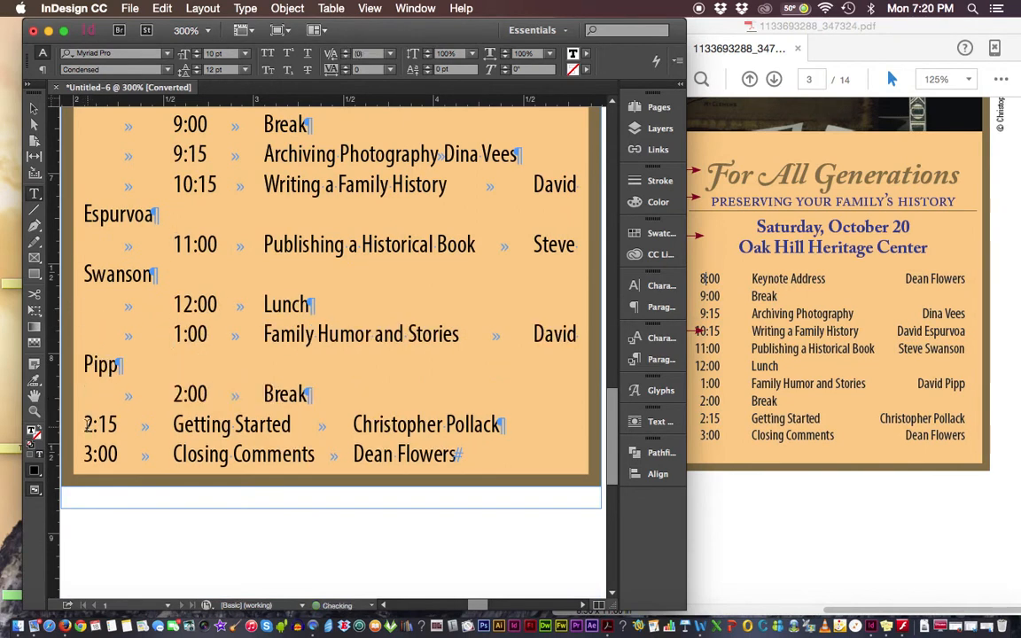
{"action": "left_click", "coordinate": [86, 425]}
{"action": "key", "text": "Tab"}
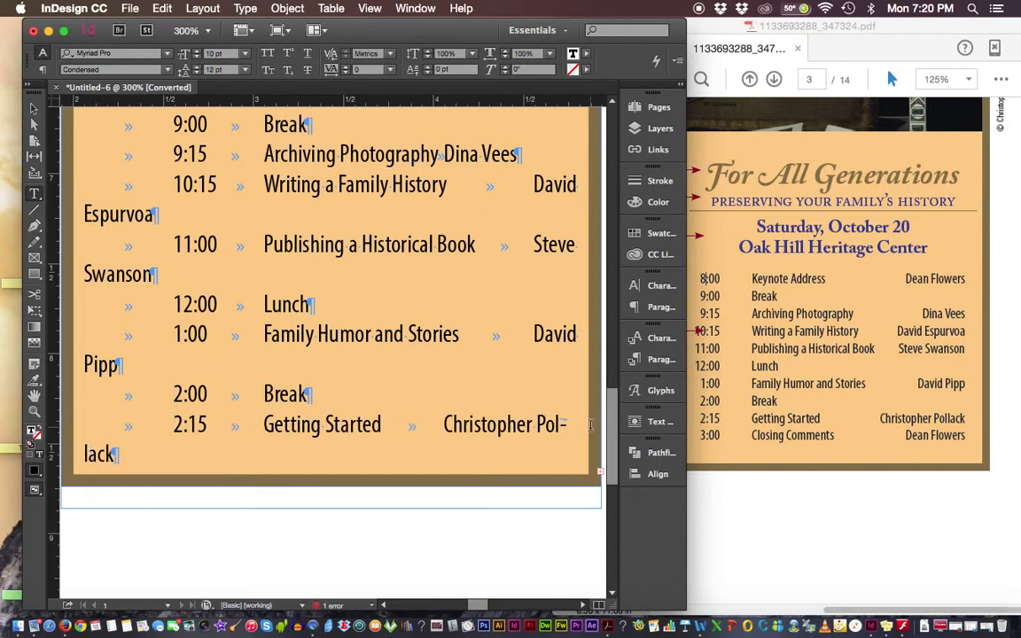
Step: Extend the text frame downward to a height of about 3.69 in and insert a tab before the 3:00 time
{"action": "left_click", "coordinate": [34, 109]}
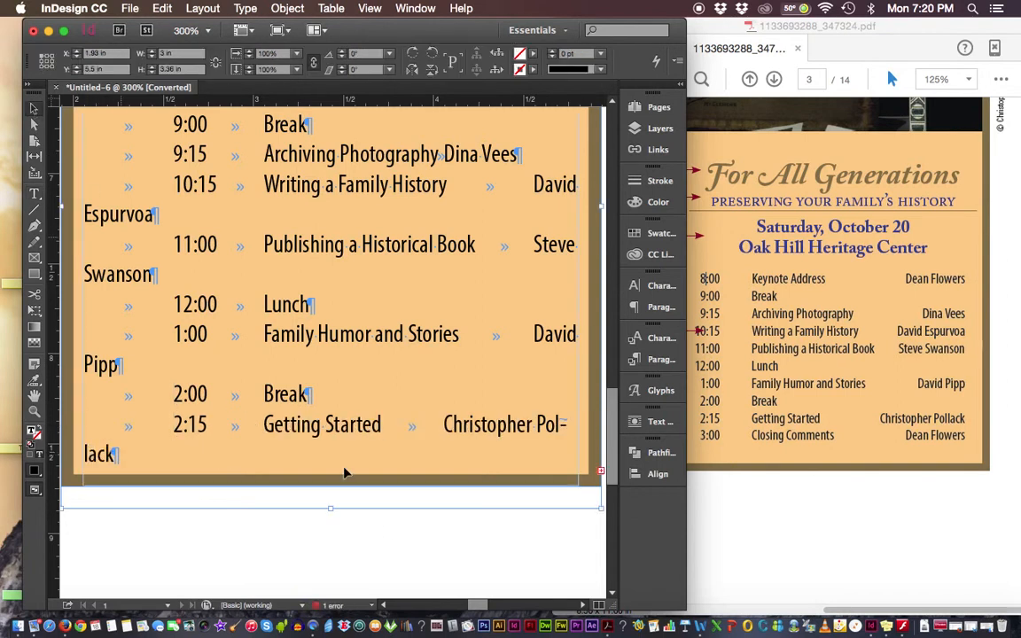
{"action": "left_click_drag", "start_coordinate": [332, 507], "coordinate": [333, 567]}
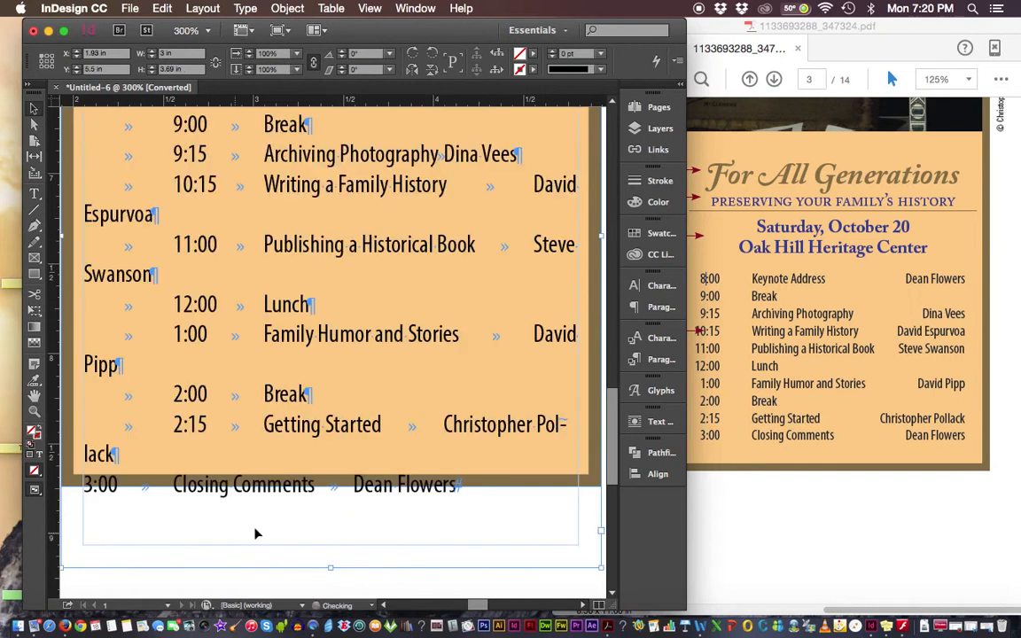
{"action": "left_click", "coordinate": [33, 193]}
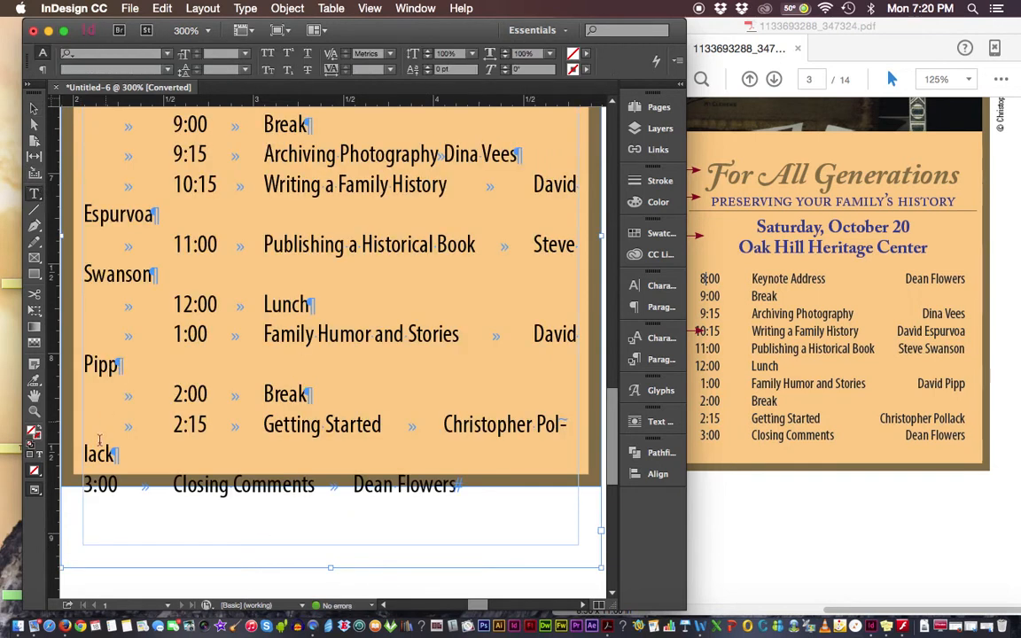
{"action": "left_click", "coordinate": [86, 484]}
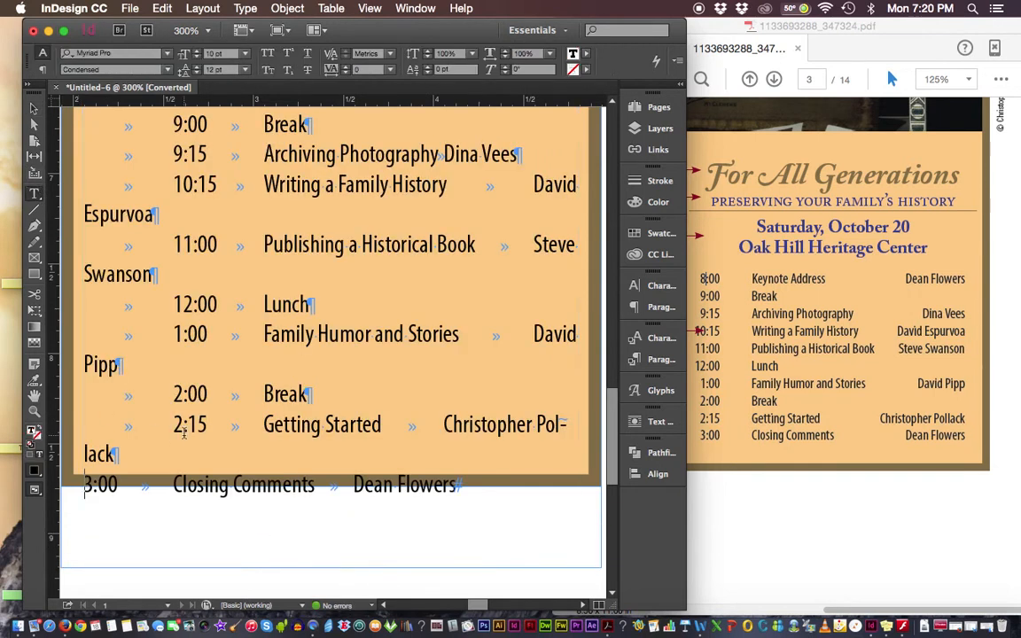
{"action": "key", "text": "Tab"}
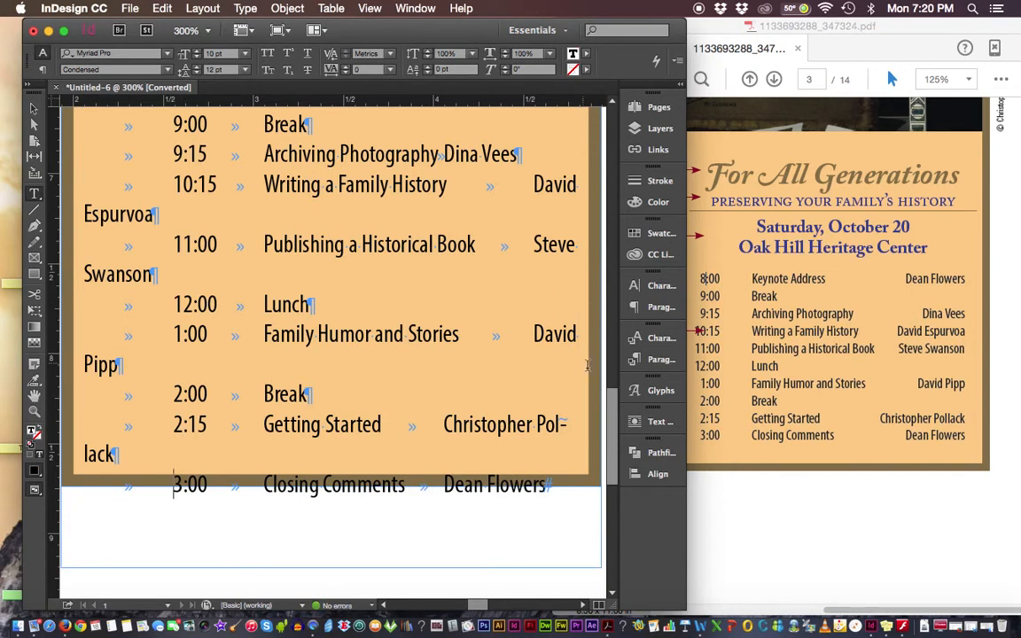
Step: Select all schedule lines from 8:00 to 3:00 and open the Tabs ruler, widened and placed directly above them
{"action": "scroll", "coordinate": [612, 435], "scroll_direction": "up", "scroll_amount": 5}
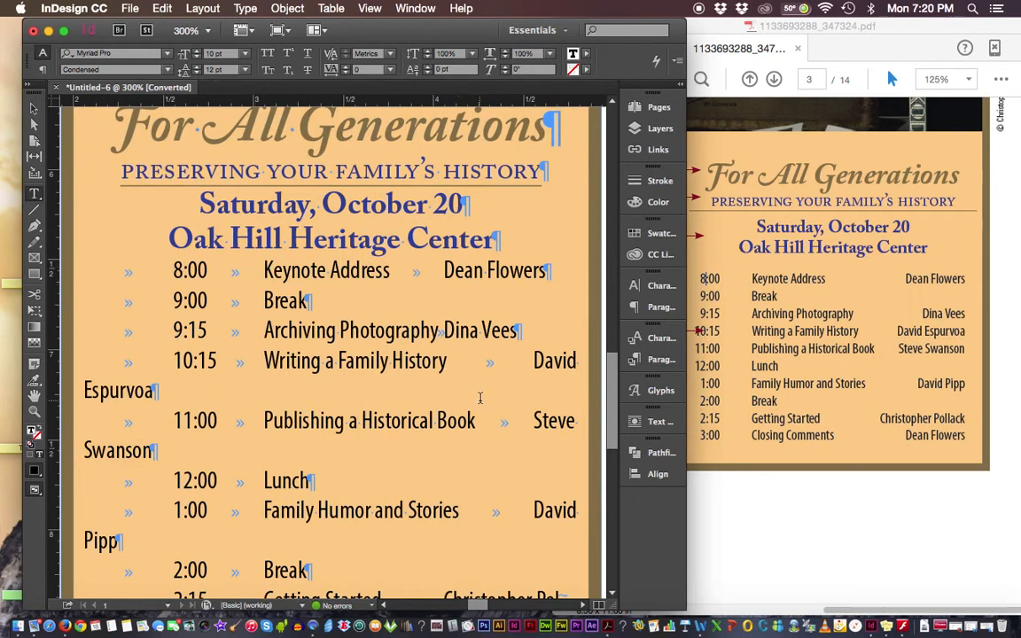
{"action": "key", "text": "super+minus"}
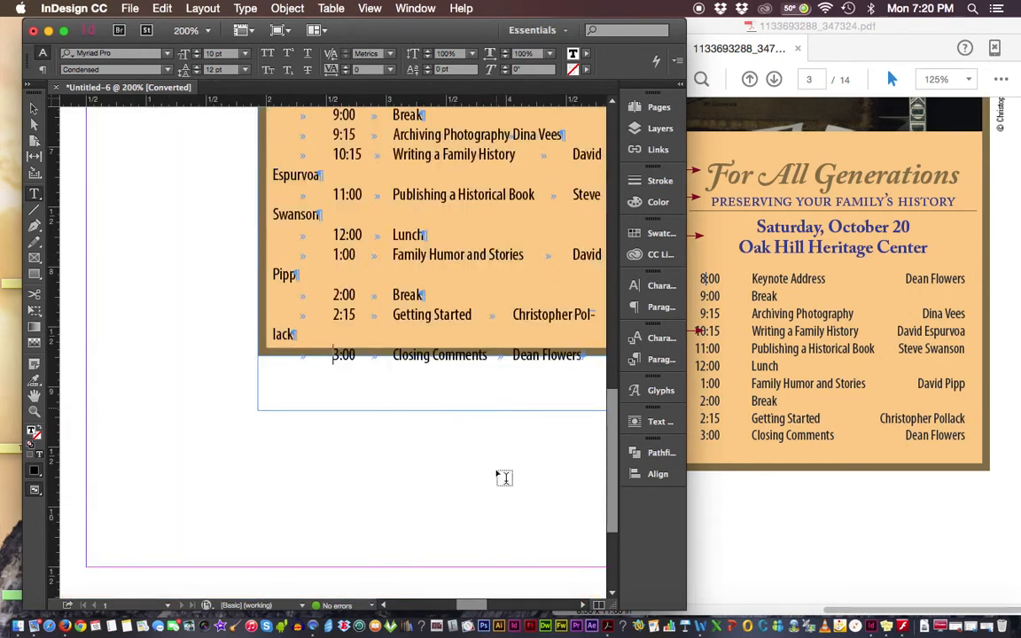
{"action": "mouse_move", "coordinate": [469, 604]}
{"action": "left_mouse_down"}
{"action": "mouse_move", "coordinate": [492, 605]}
{"action": "mouse_move", "coordinate": [477, 604]}
{"action": "left_mouse_up"}
{"action": "left_click_drag", "start_coordinate": [609, 453], "coordinate": [604, 401]}
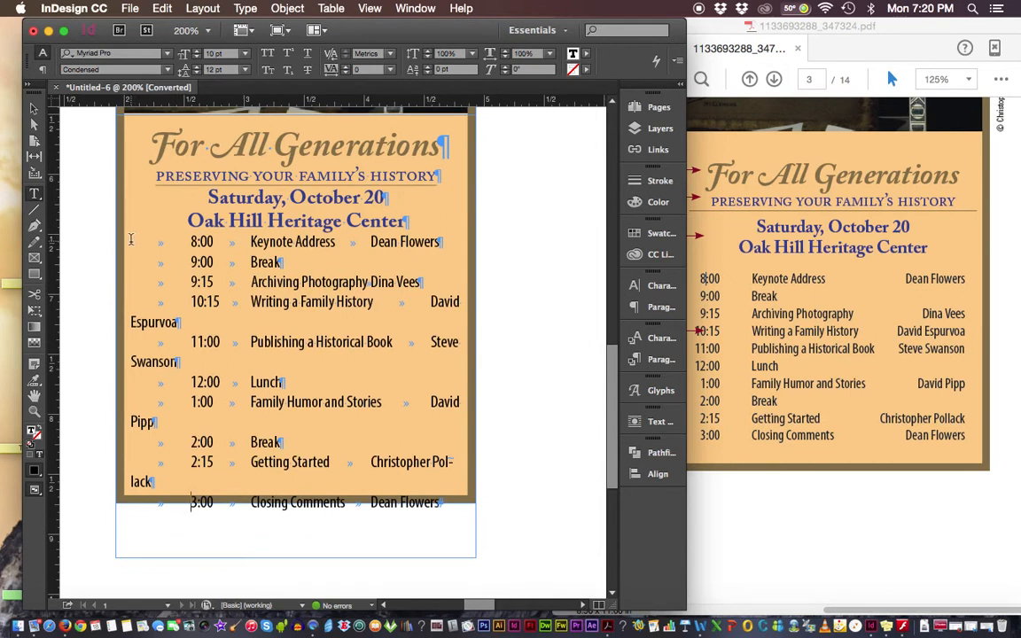
{"action": "left_click_drag", "start_coordinate": [133, 237], "coordinate": [498, 505]}
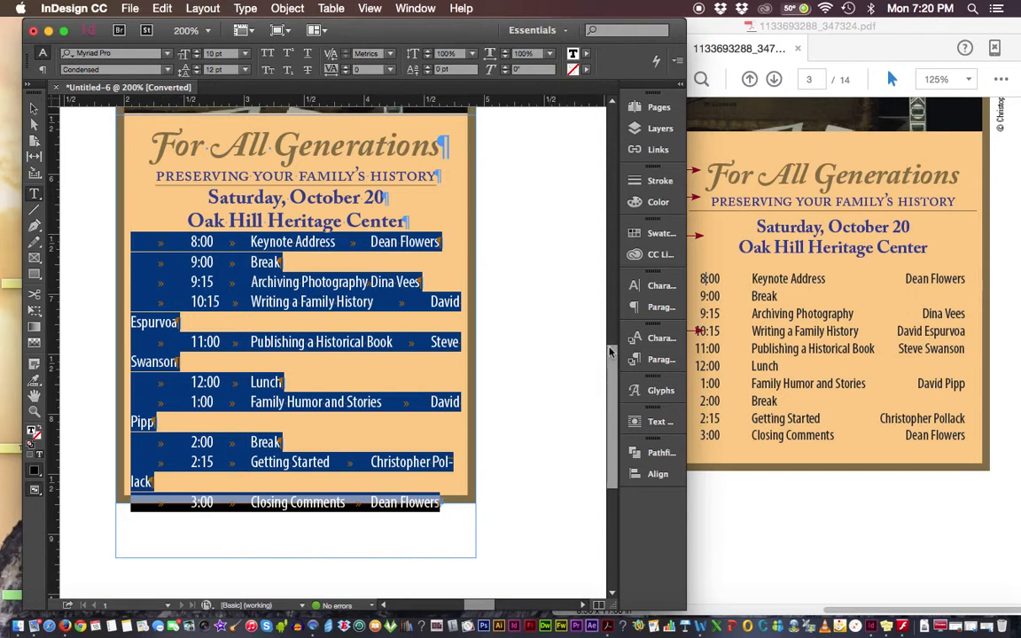
{"action": "scroll", "coordinate": [610, 353], "scroll_direction": "up", "scroll_amount": 3}
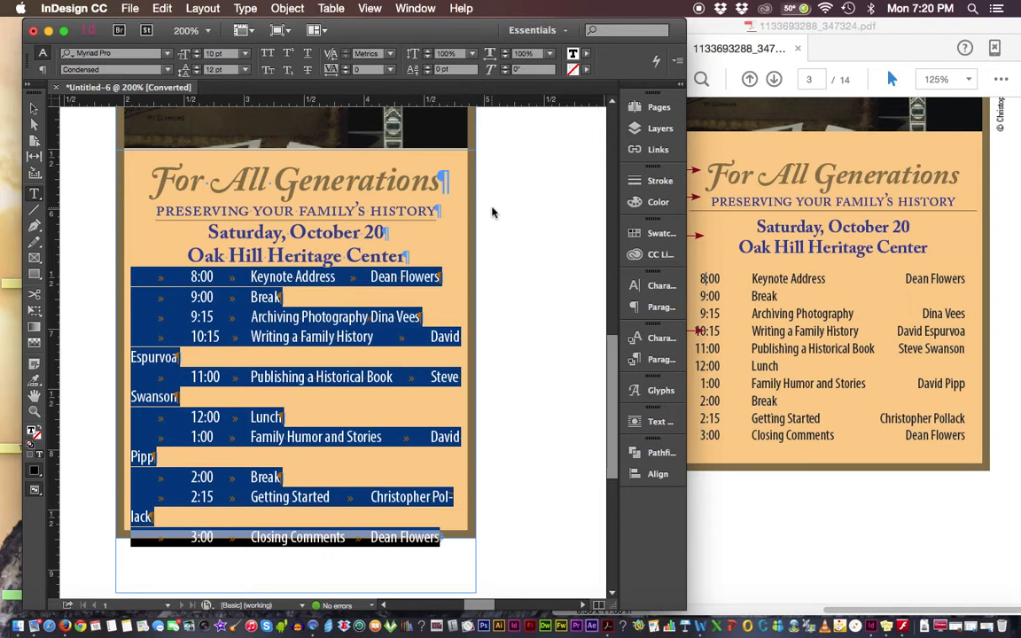
{"action": "key", "text": "super+shift+t"}
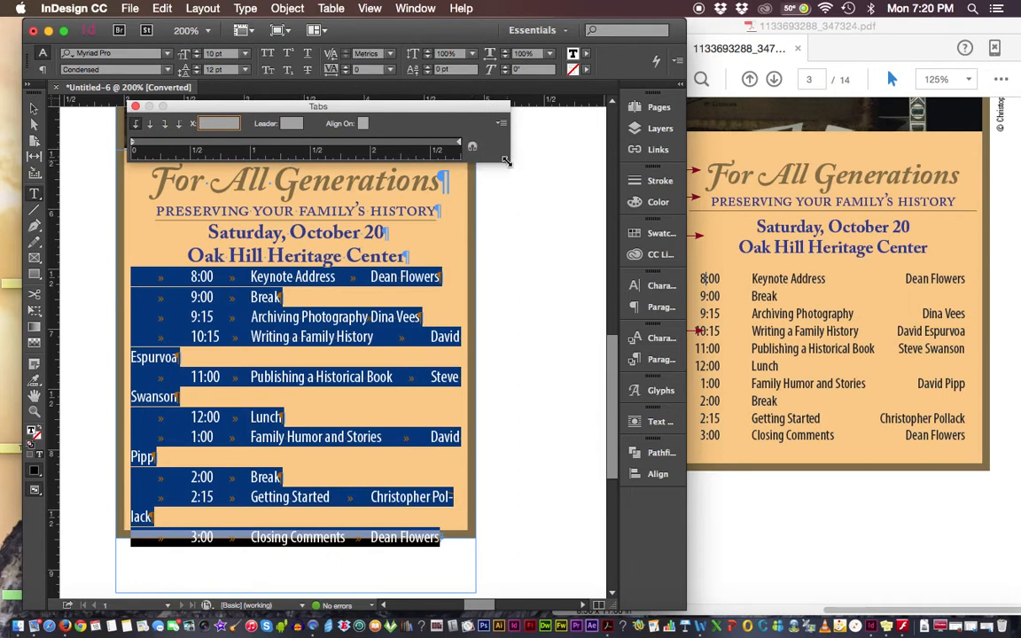
{"action": "left_click_drag", "start_coordinate": [510, 163], "coordinate": [557, 163]}
{"action": "left_click_drag", "start_coordinate": [175, 104], "coordinate": [191, 212]}
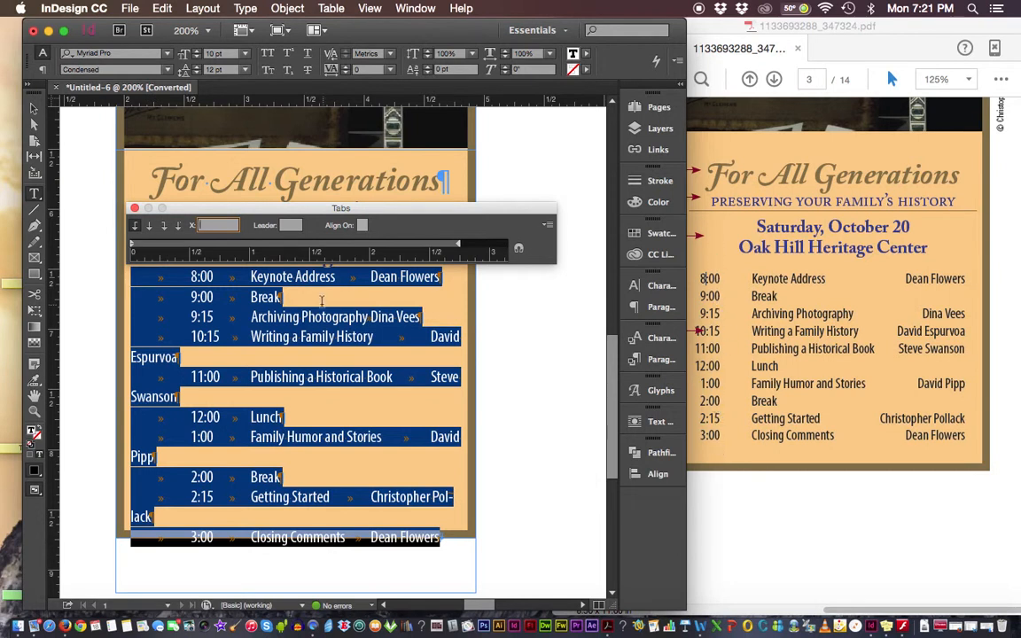
Step: Add a right-aligned tab stop at 0.25 in for the times in the selected schedule lines
{"action": "left_click", "coordinate": [164, 227]}
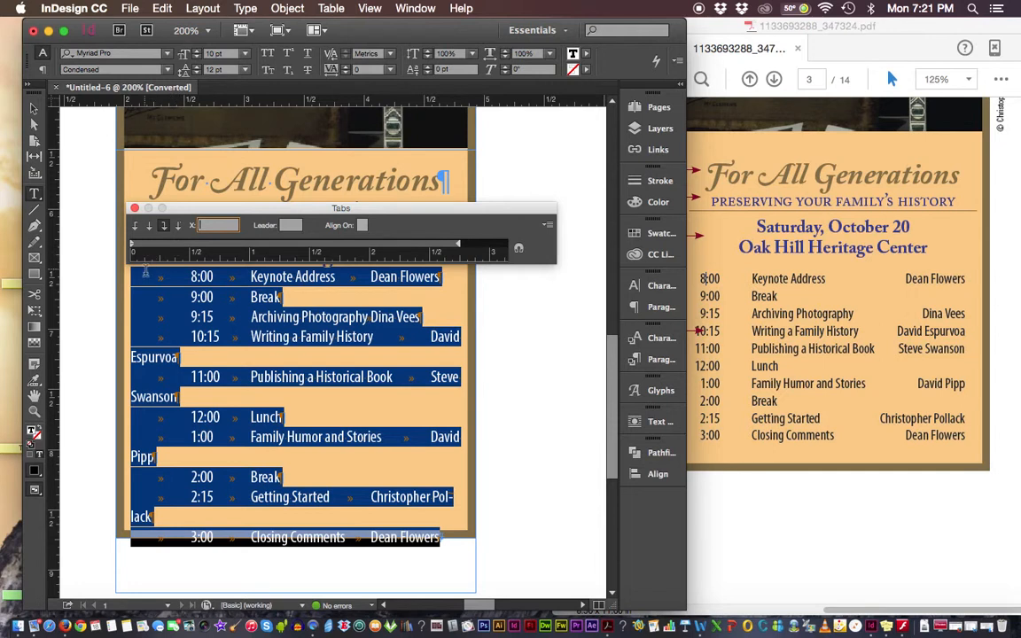
{"action": "left_click_drag", "start_coordinate": [146, 249], "coordinate": [163, 249]}
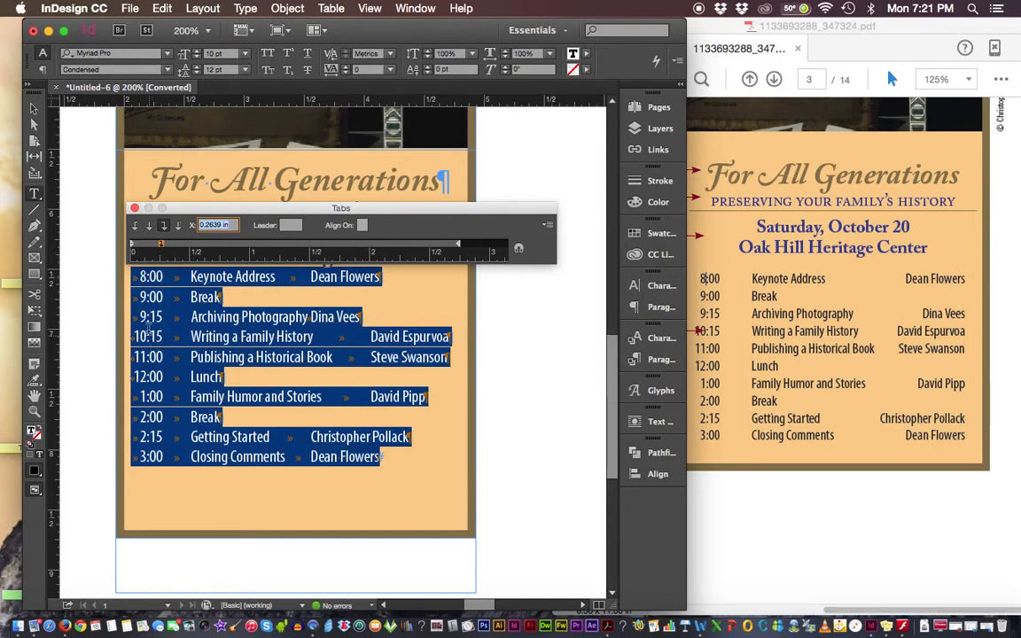
{"action": "left_click_drag", "start_coordinate": [162, 249], "coordinate": [165, 251]}
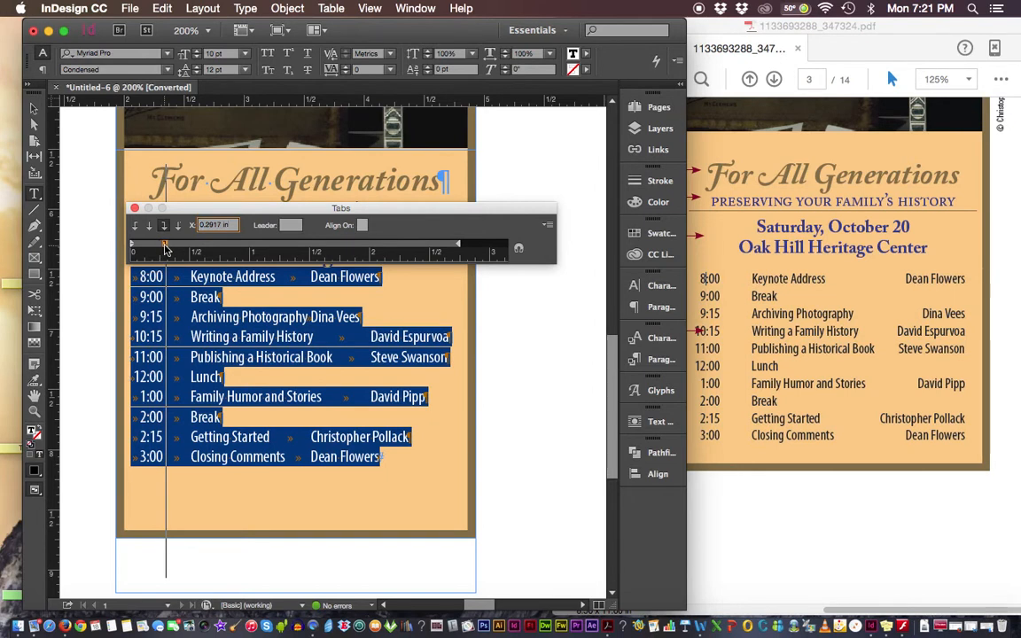
{"action": "left_click_drag", "start_coordinate": [165, 250], "coordinate": [163, 251]}
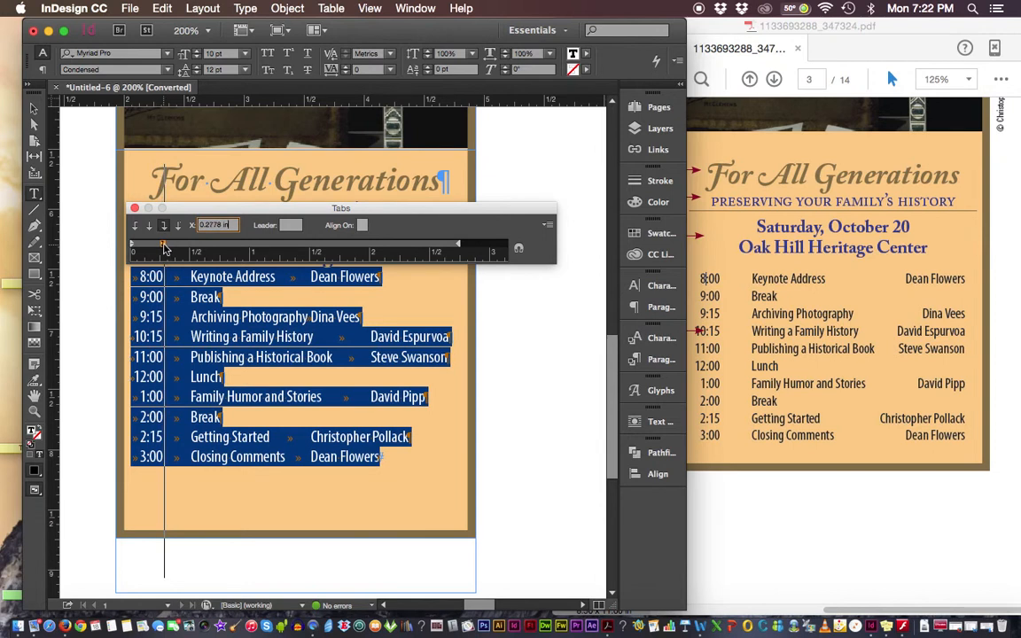
{"action": "left_click_drag", "start_coordinate": [163, 251], "coordinate": [161, 249]}
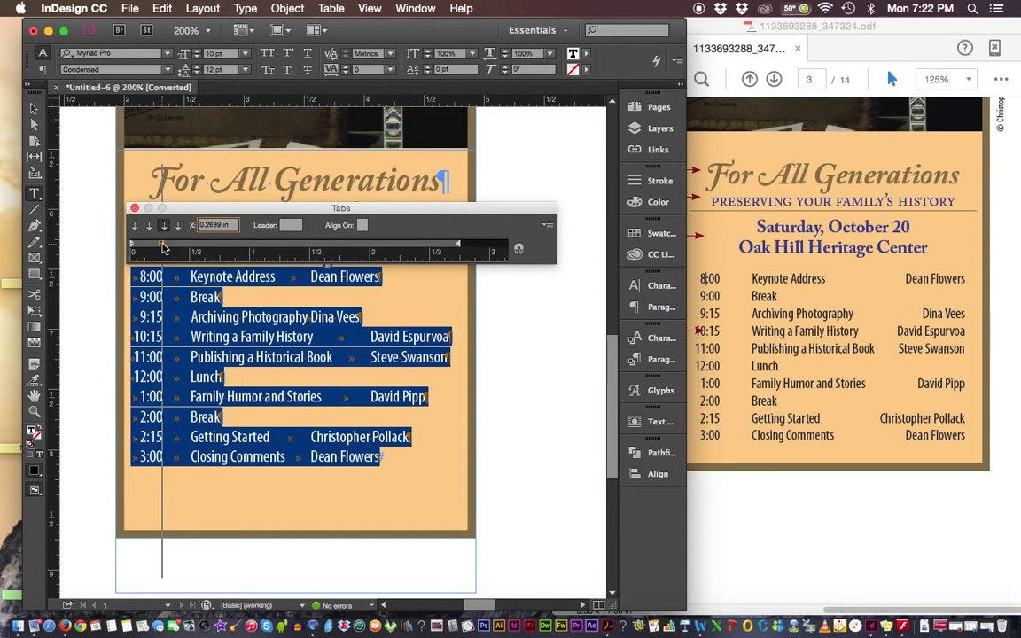
{"action": "left_click_drag", "start_coordinate": [162, 247], "coordinate": [160, 248]}
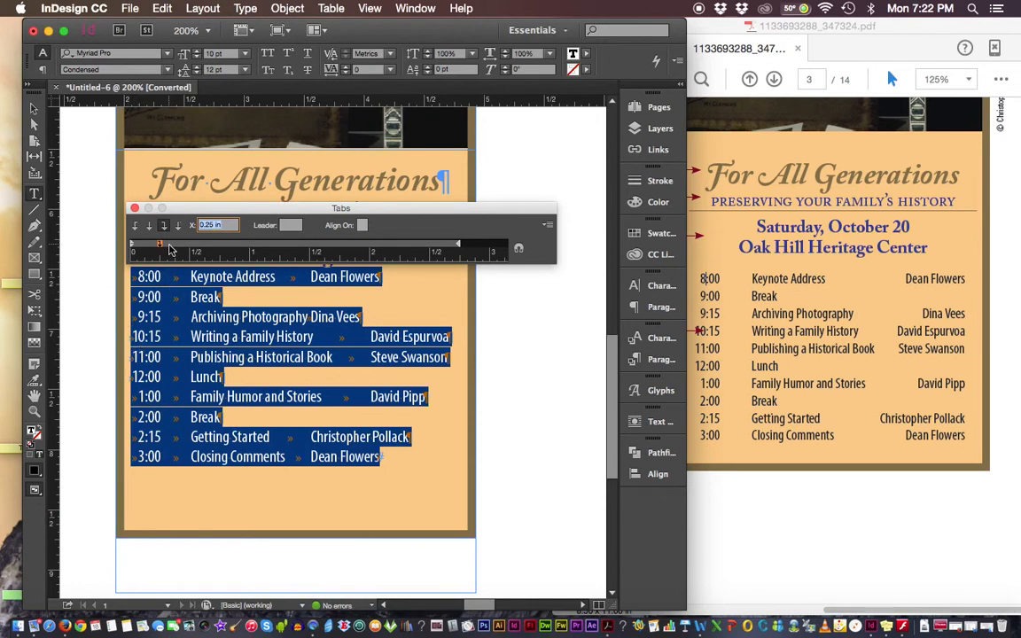
{"action": "mouse_move", "coordinate": [161, 247]}
{"action": "left_mouse_down"}
{"action": "mouse_move", "coordinate": [143, 247]}
{"action": "mouse_move", "coordinate": [159, 248]}
{"action": "left_mouse_up"}
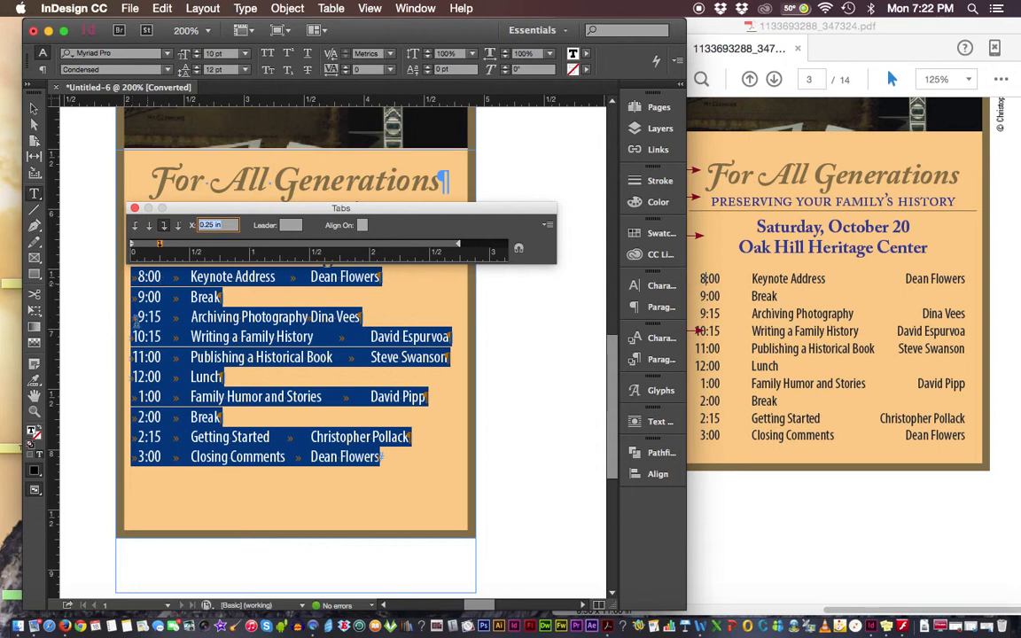
Step: Reselect the schedule lines from 8:00 to 3:00 and add a left-aligned tab stop at 0.5 in for the session titles
{"action": "left_click", "coordinate": [164, 226]}
{"action": "left_click", "coordinate": [217, 504]}
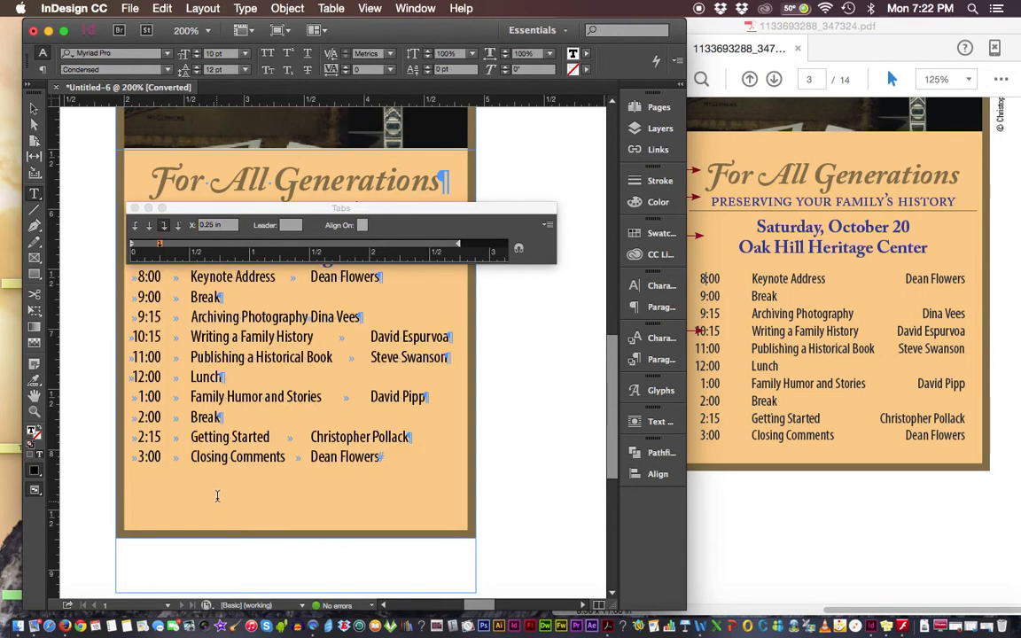
{"action": "left_click_drag", "start_coordinate": [131, 276], "coordinate": [506, 483]}
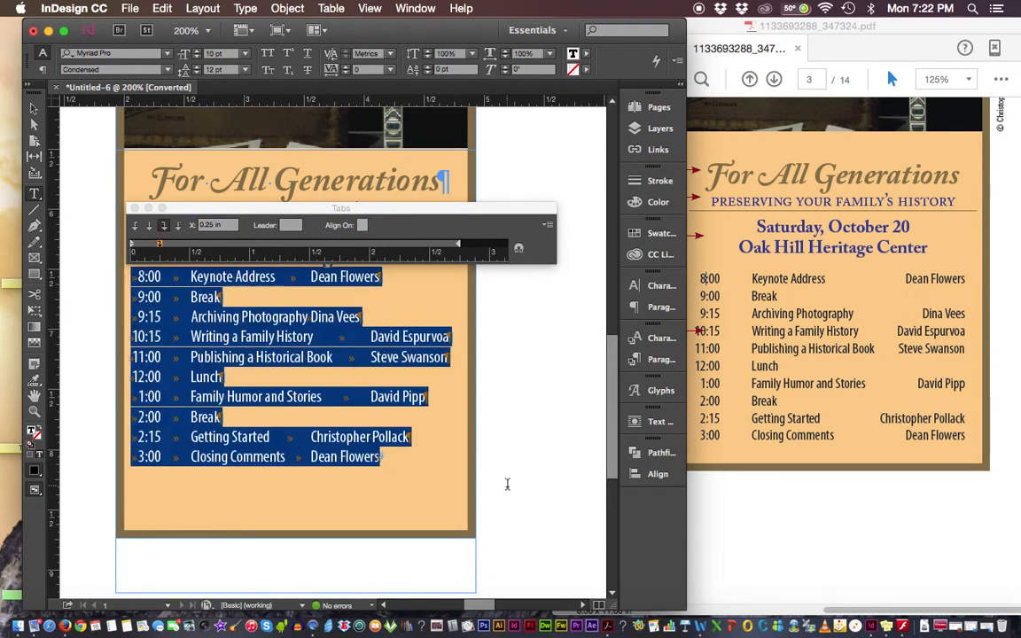
{"action": "left_click", "coordinate": [133, 278]}
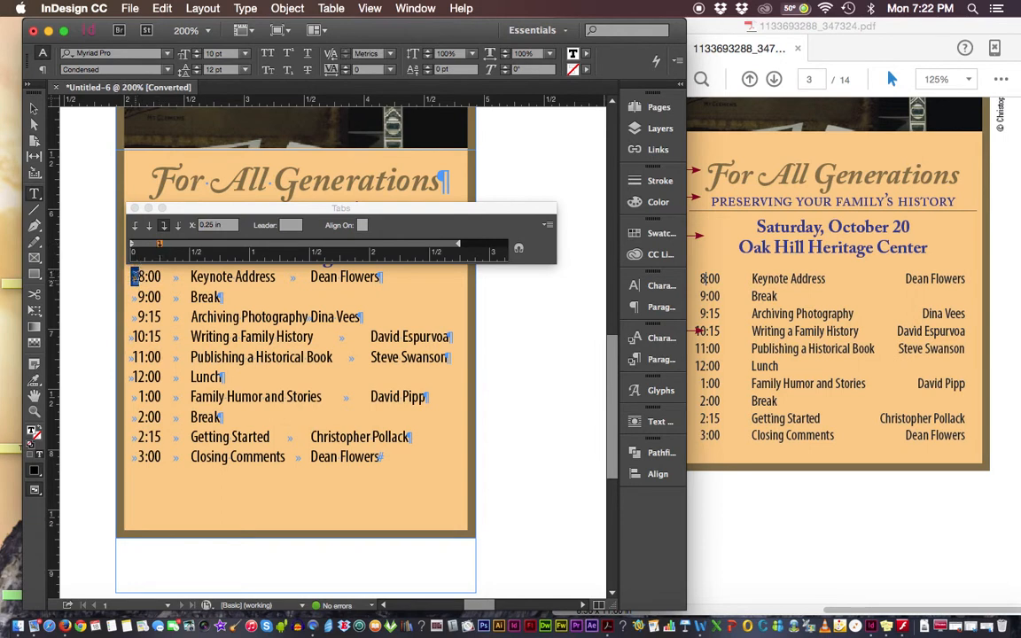
{"action": "left_click_drag", "start_coordinate": [118, 251], "coordinate": [591, 530]}
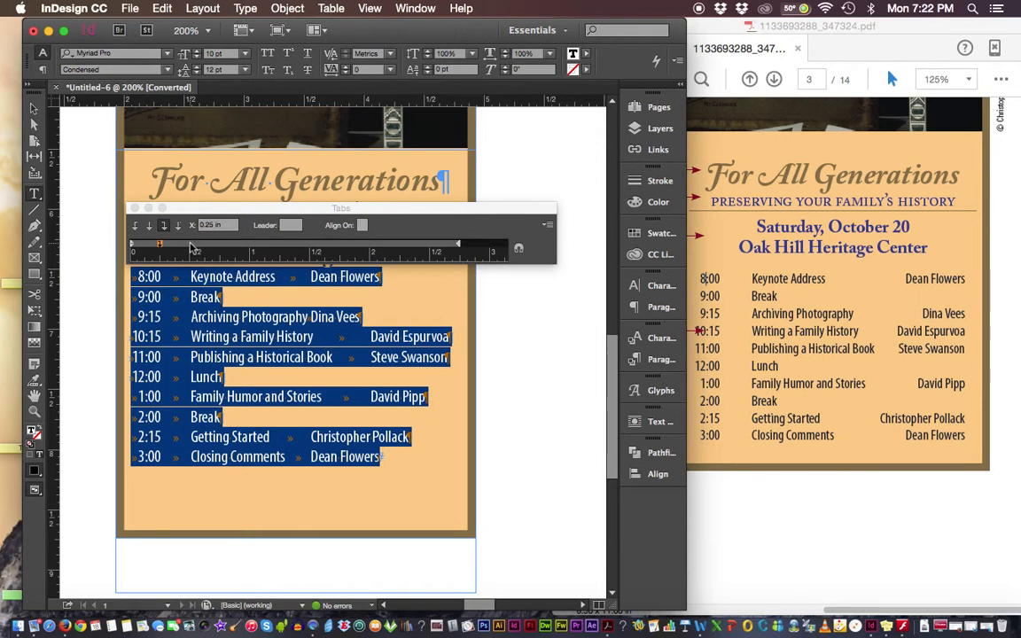
{"action": "left_click_drag", "start_coordinate": [161, 245], "coordinate": [197, 246]}
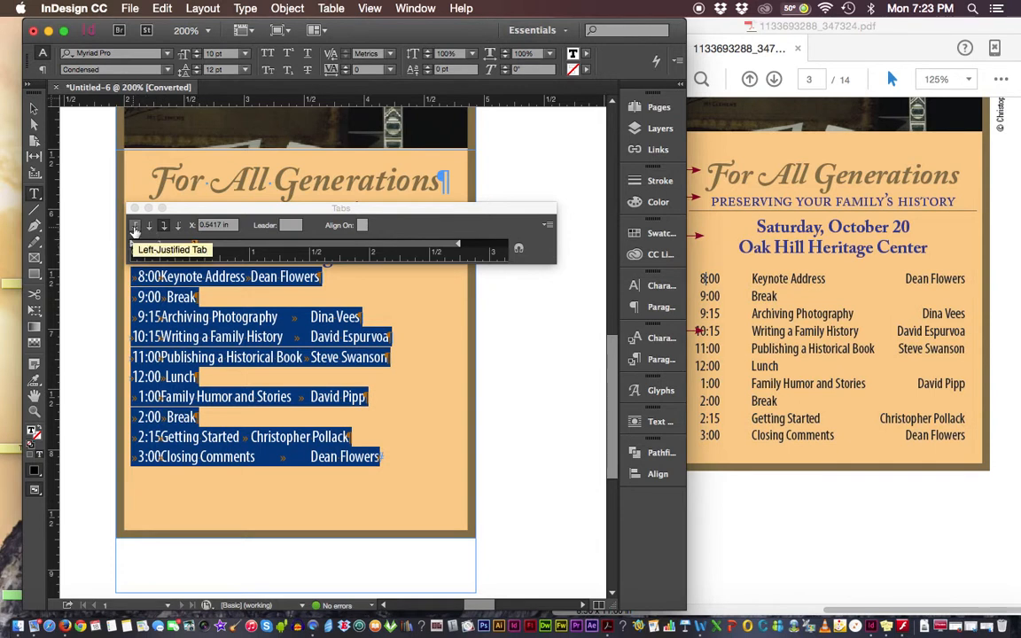
{"action": "left_click", "coordinate": [134, 229]}
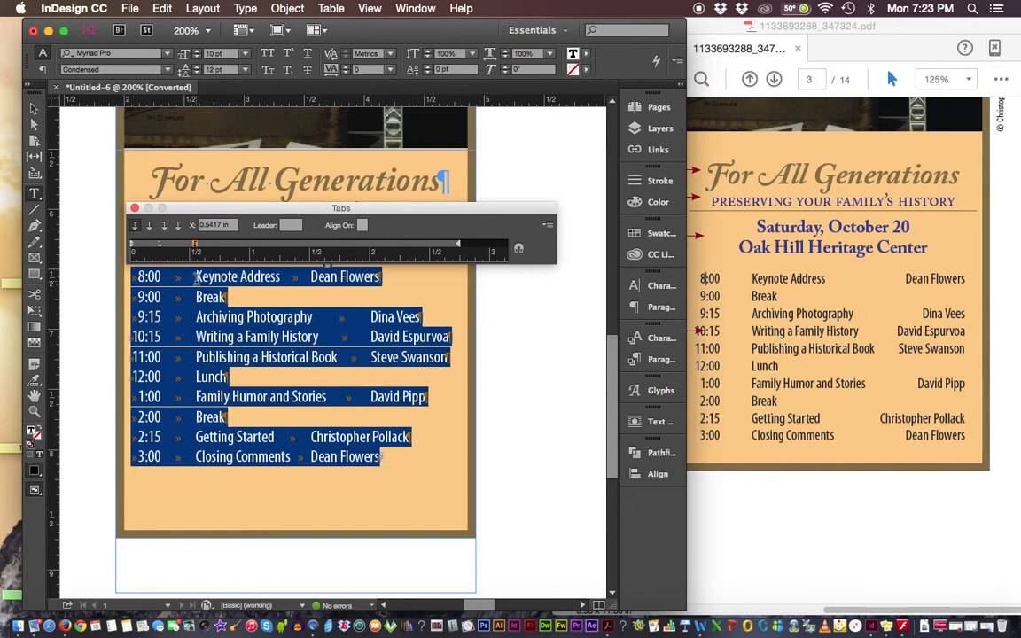
{"action": "left_click", "coordinate": [195, 246]}
{"action": "left_click_drag", "start_coordinate": [195, 248], "coordinate": [191, 250]}
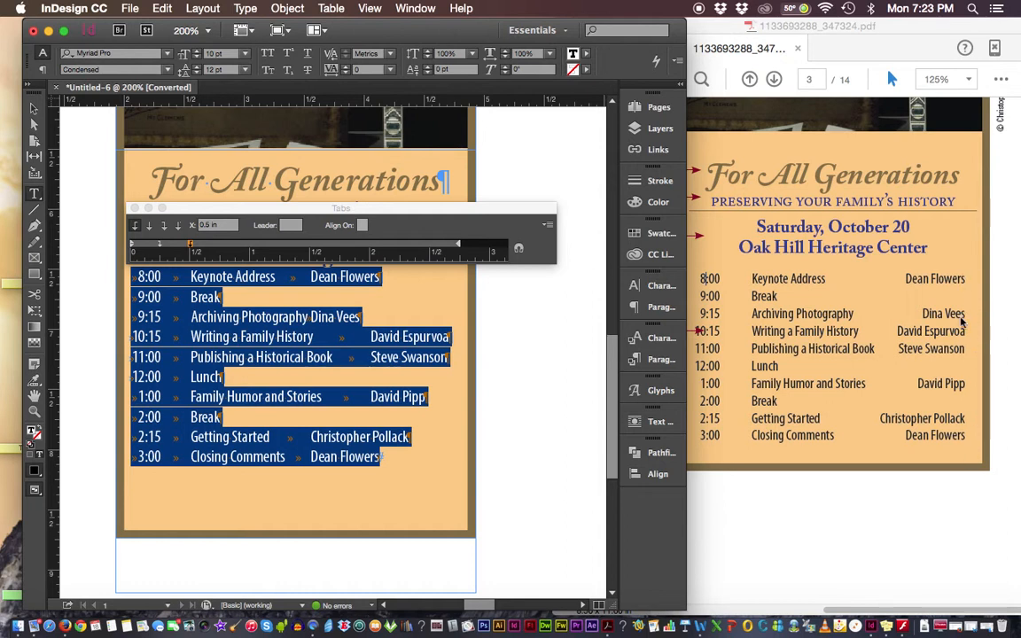
Step: Add a right-aligned tab stop at 2.75 in for the speaker names in the schedule lines and close the tab settings
{"action": "left_click", "coordinate": [455, 245]}
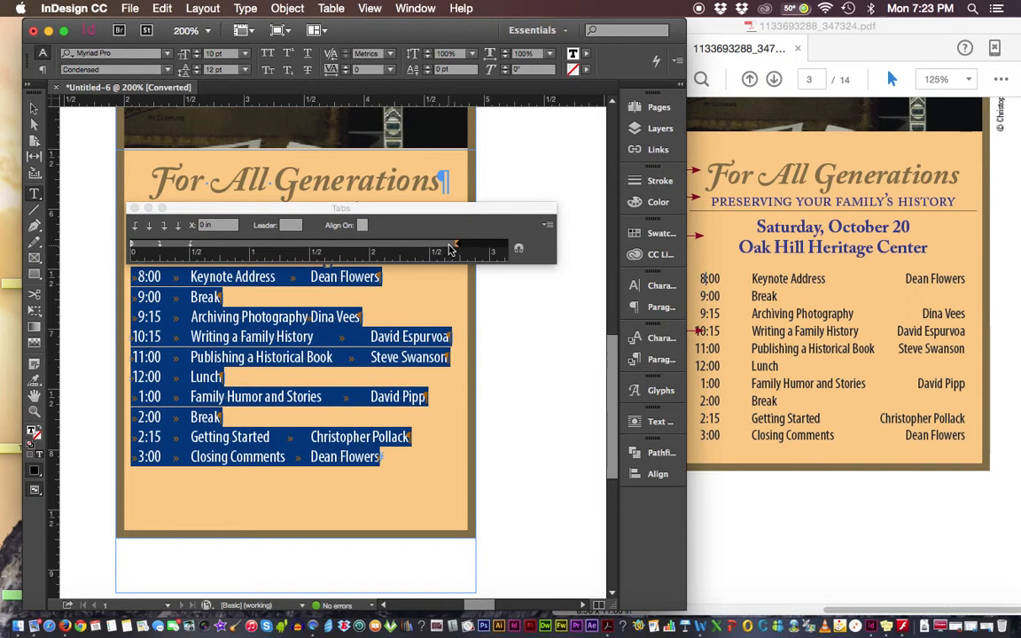
{"action": "left_click", "coordinate": [446, 248]}
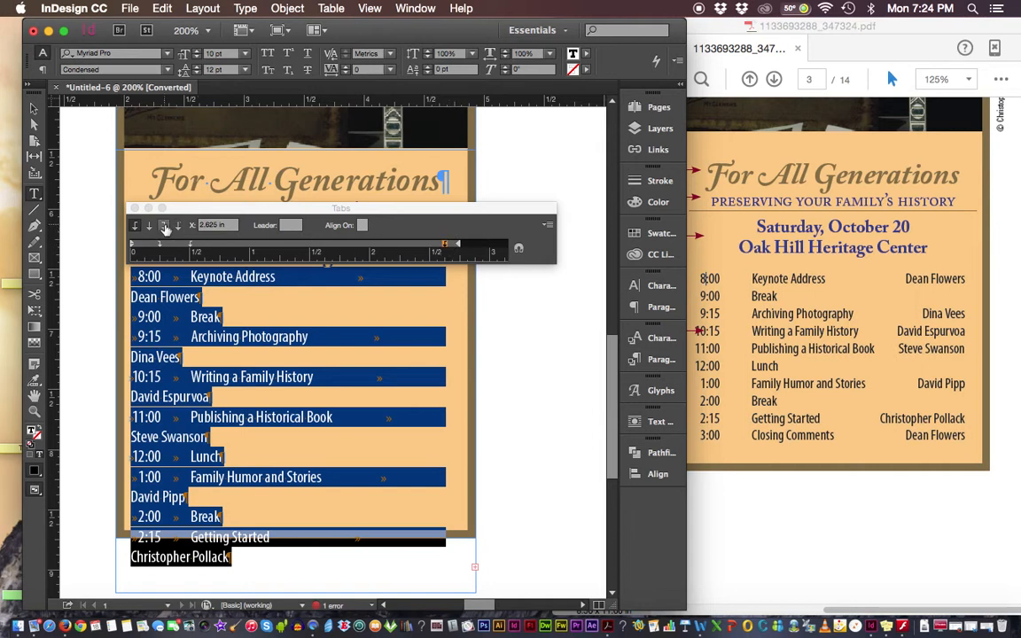
{"action": "left_click", "coordinate": [165, 227]}
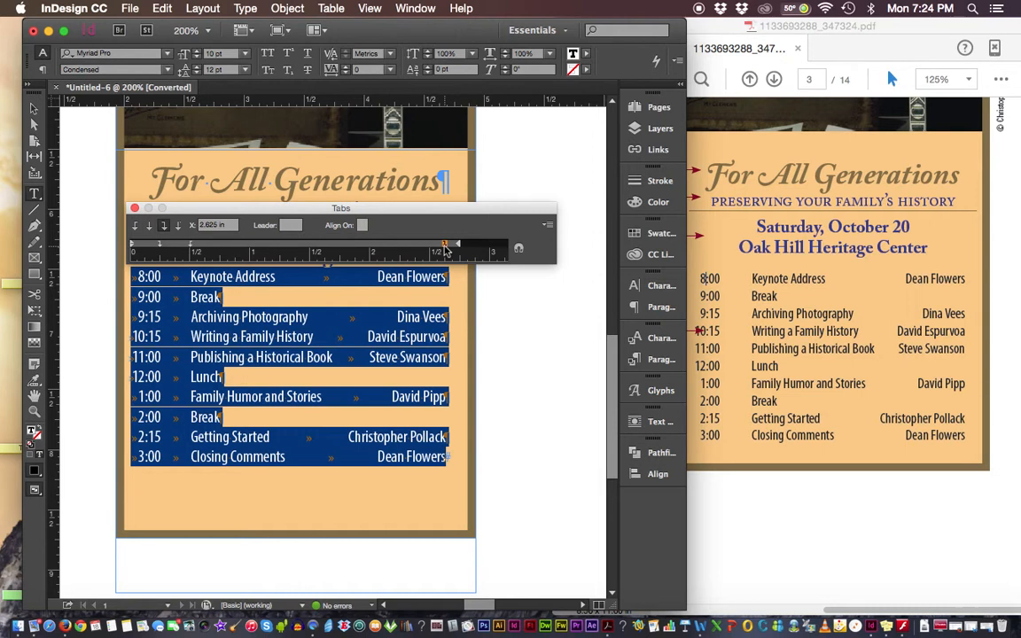
{"action": "left_click_drag", "start_coordinate": [446, 249], "coordinate": [453, 251]}
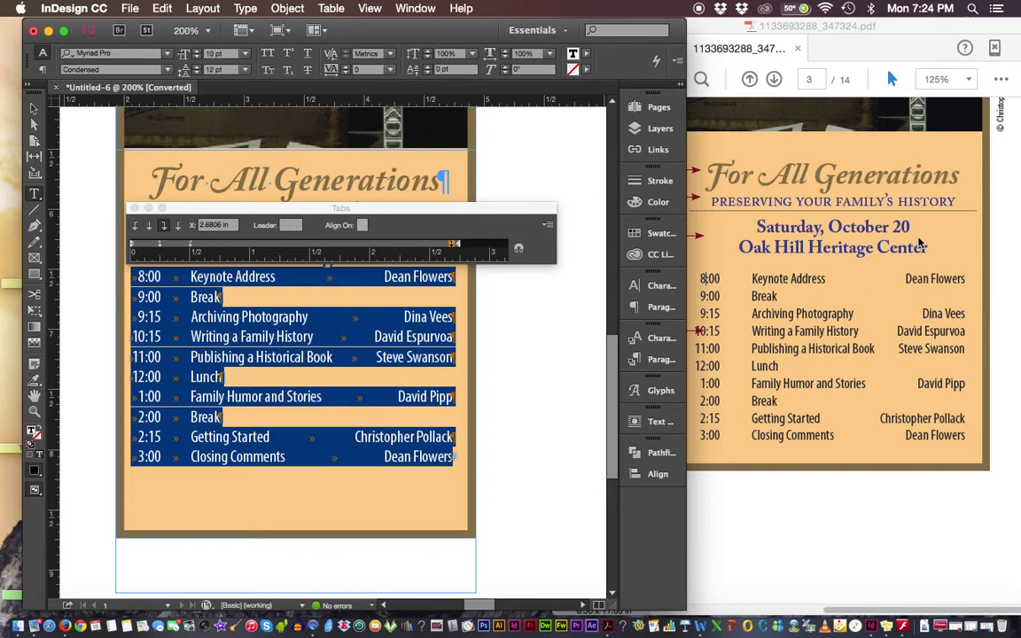
{"action": "left_click_drag", "start_coordinate": [452, 249], "coordinate": [466, 250]}
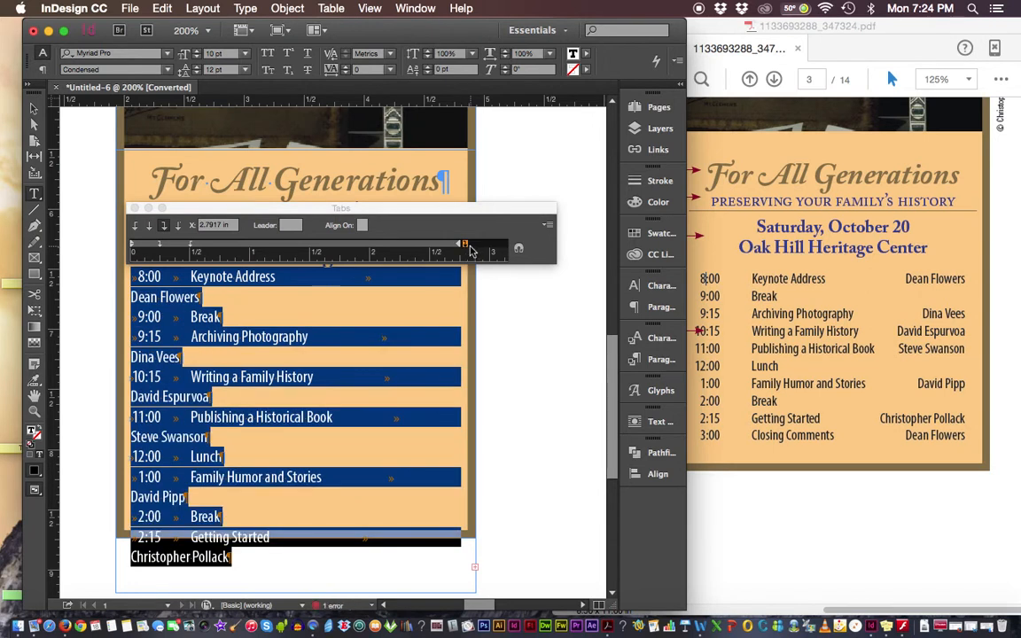
{"action": "left_click_drag", "start_coordinate": [467, 251], "coordinate": [462, 251]}
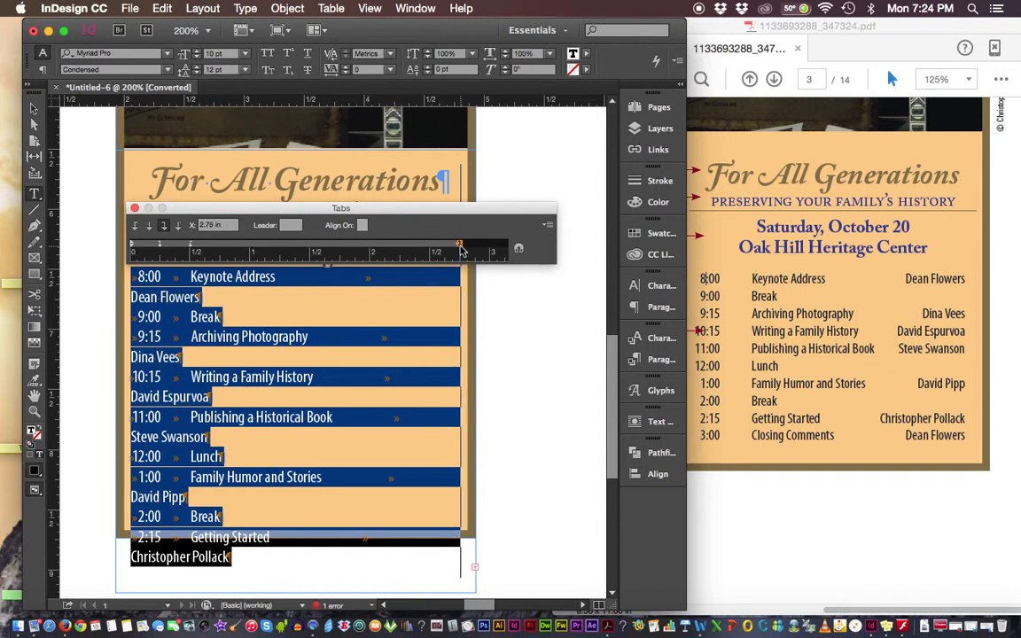
{"action": "left_click_drag", "start_coordinate": [460, 251], "coordinate": [460, 250]}
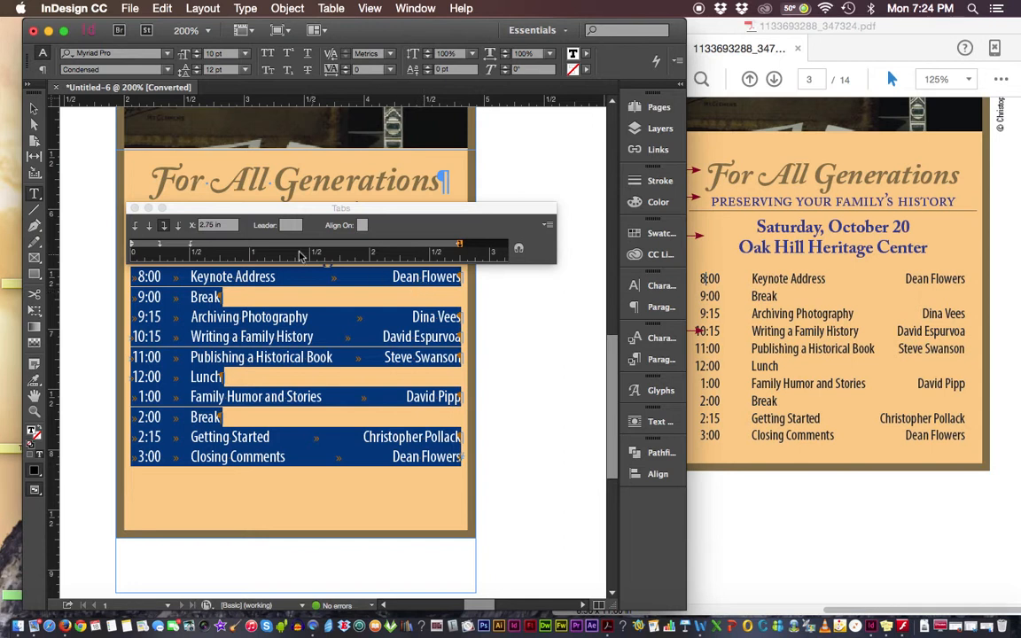
{"action": "left_click", "coordinate": [134, 210]}
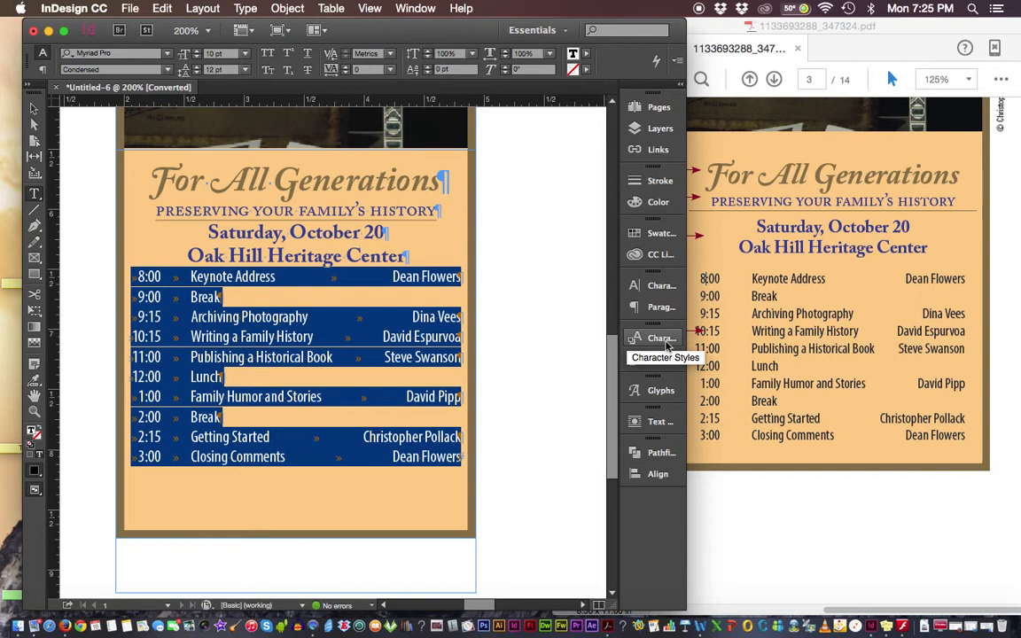
Step: Set the selected schedule lines to 11 pt type with 13 pt leading
{"action": "left_click", "coordinate": [653, 287]}
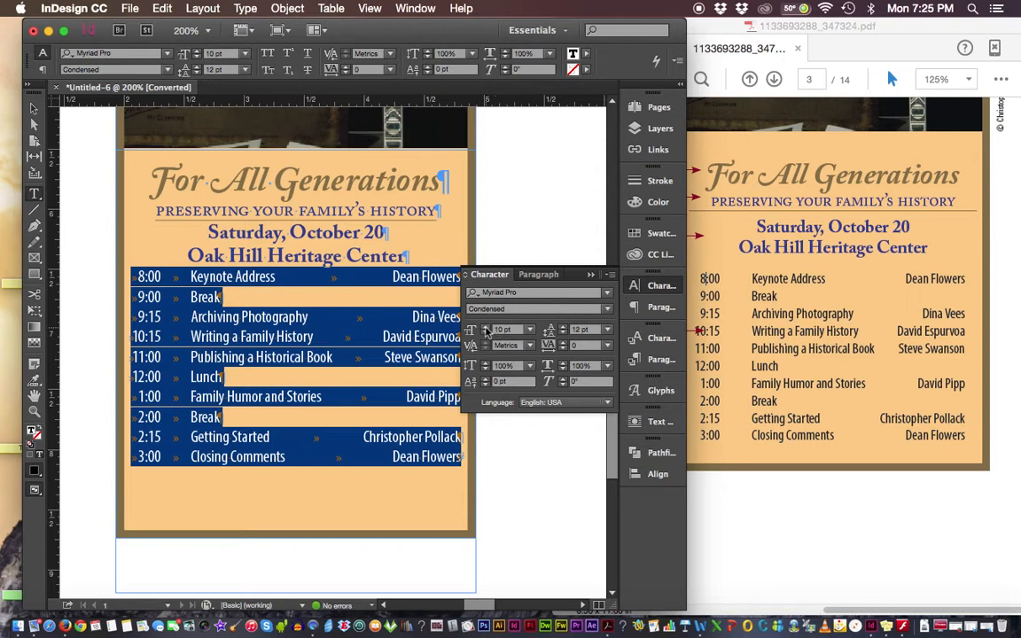
{"action": "left_click", "coordinate": [485, 328]}
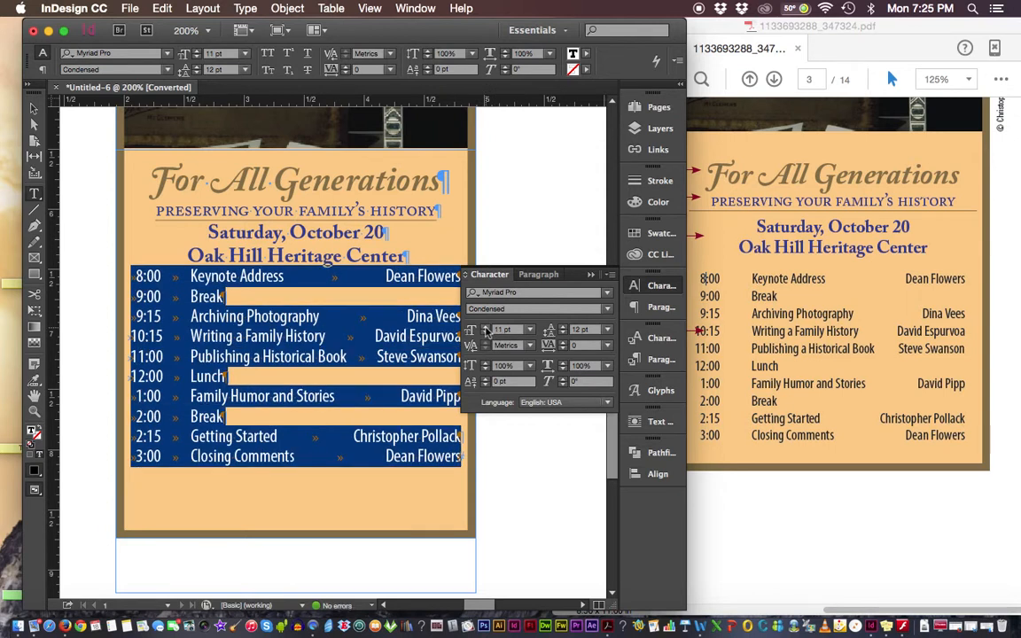
{"action": "left_click", "coordinate": [564, 328]}
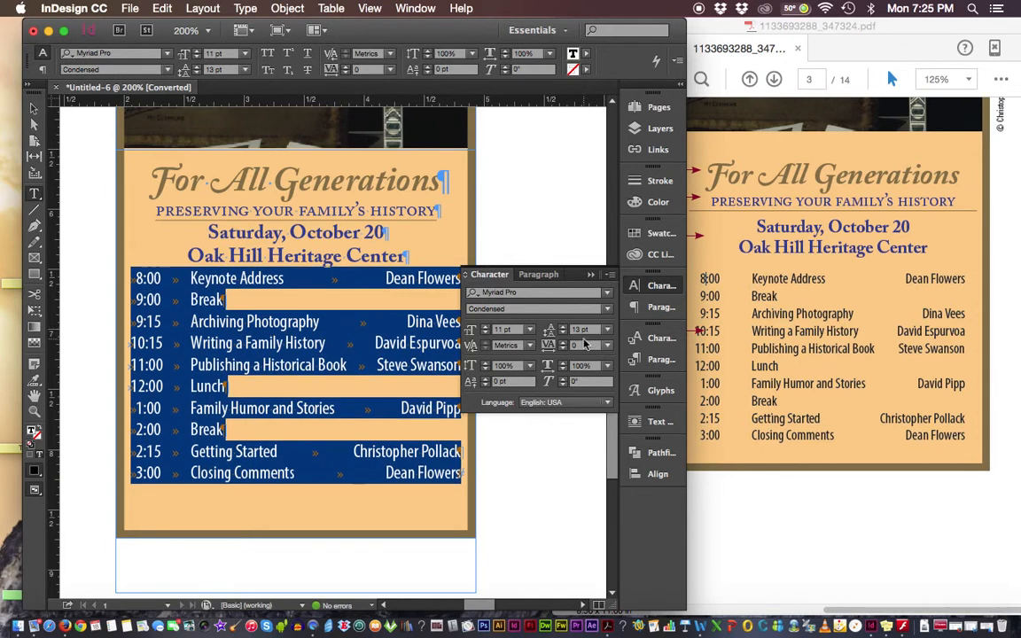
{"action": "left_click", "coordinate": [590, 276]}
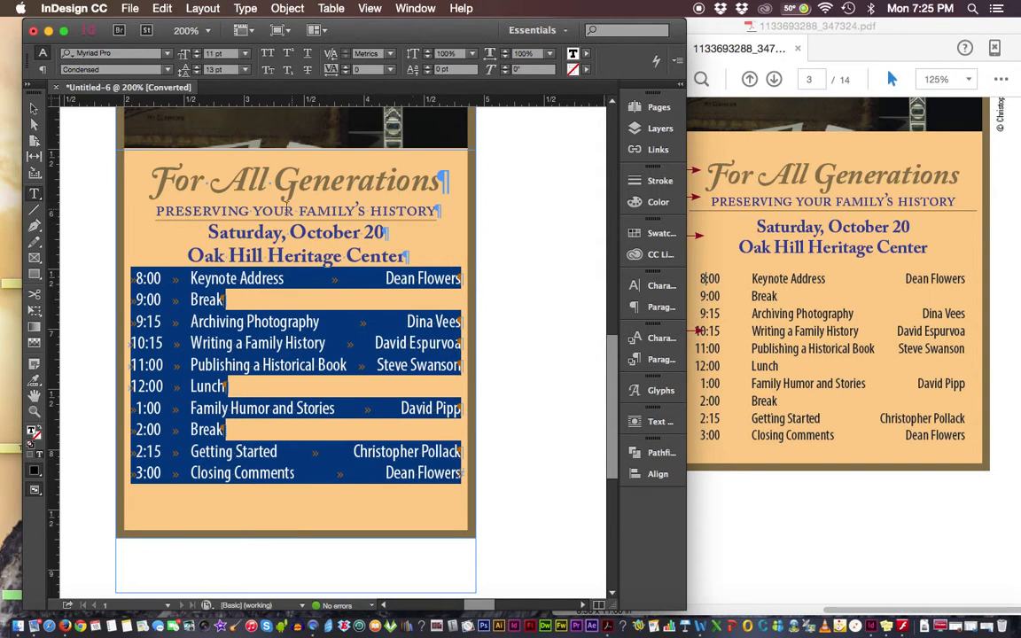
Step: Set the space after the "Preserving Your Family's History" line to 0.0625 in
{"action": "left_click", "coordinate": [189, 209]}
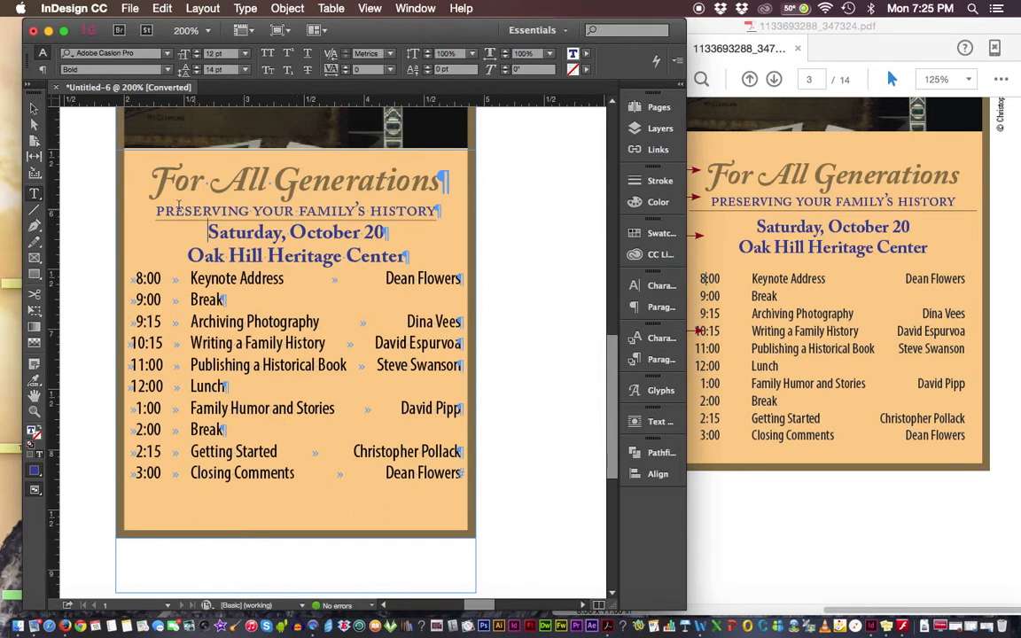
{"action": "left_click_drag", "start_coordinate": [152, 211], "coordinate": [456, 214]}
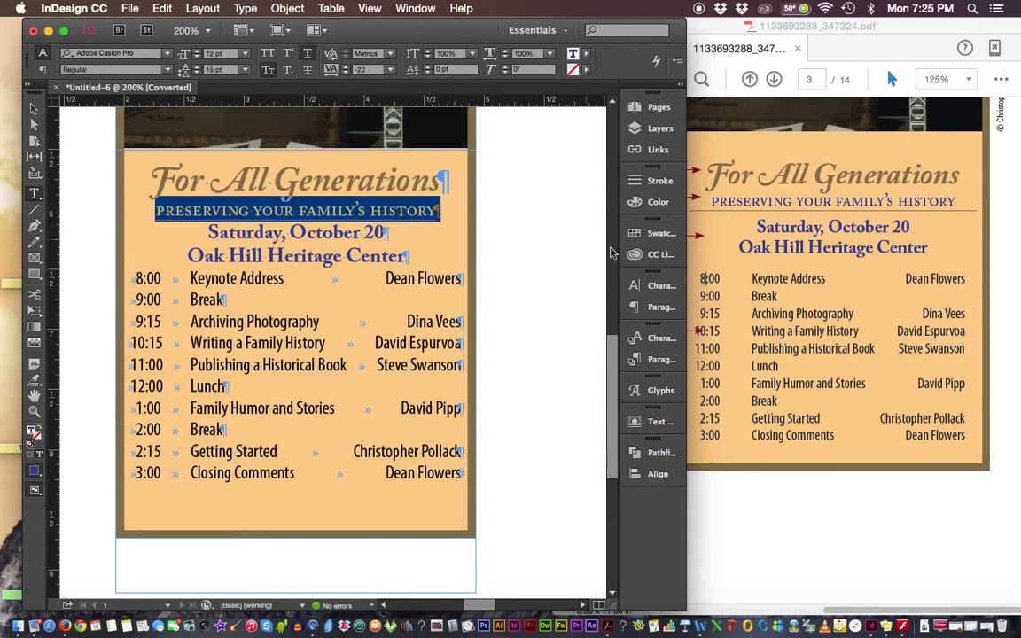
{"action": "left_click", "coordinate": [657, 310]}
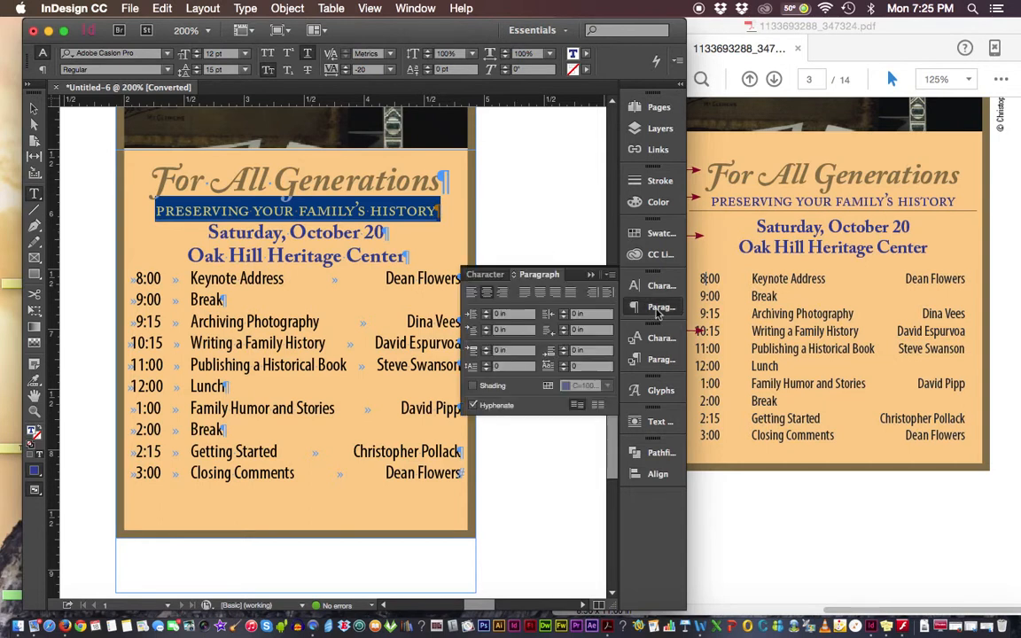
{"action": "left_click", "coordinate": [564, 351]}
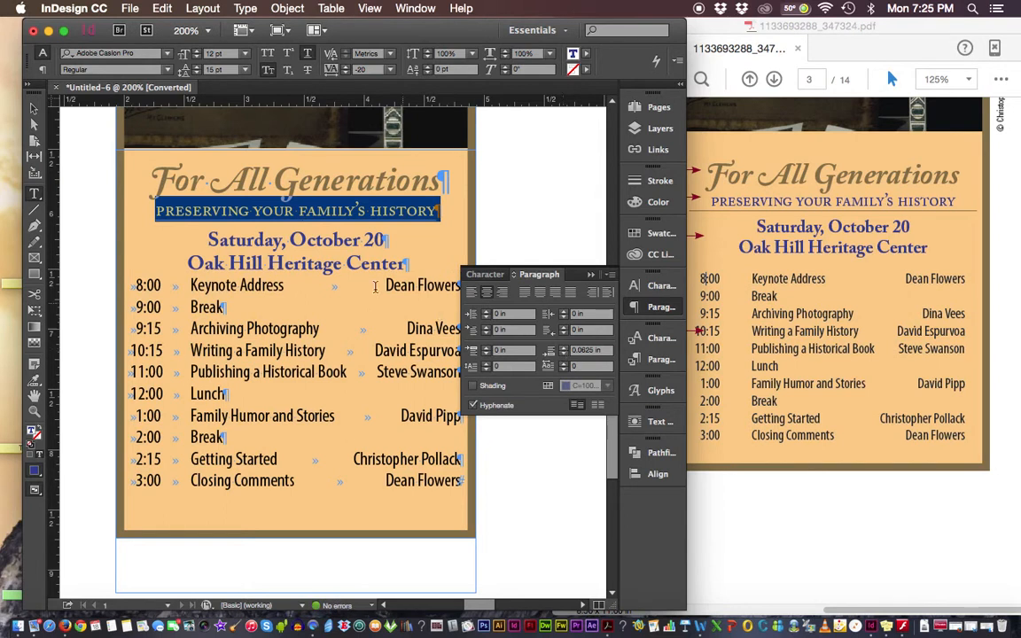
Step: Set the space after the "Oak Hill Heritage Center" line to 0.0625 in
{"action": "left_click", "coordinate": [292, 263]}
{"action": "left_click_drag", "start_coordinate": [192, 263], "coordinate": [406, 276]}
{"action": "left_click", "coordinate": [409, 268]}
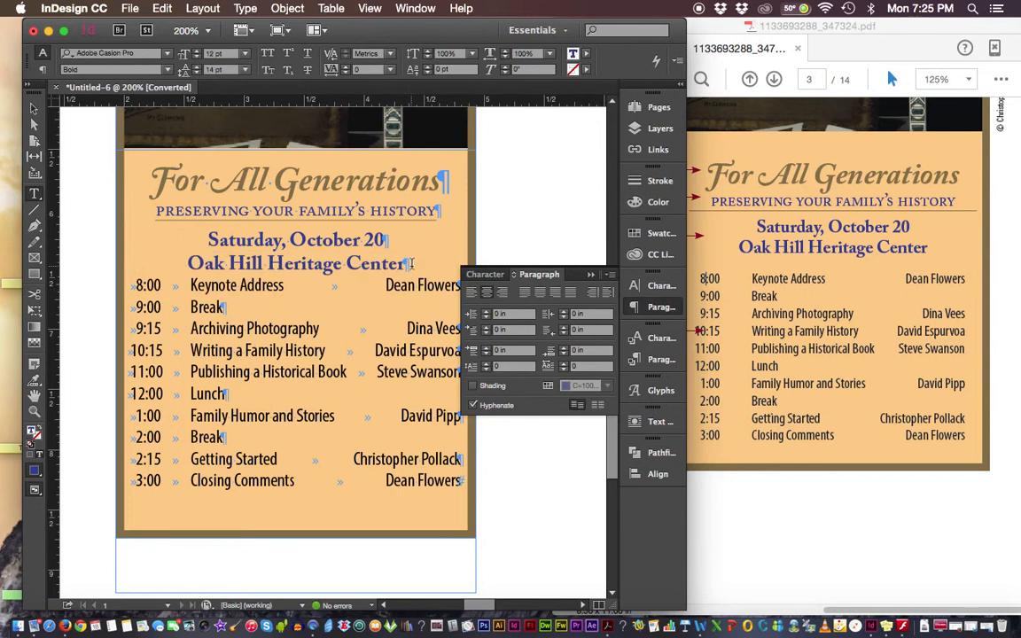
{"action": "left_click", "coordinate": [565, 351]}
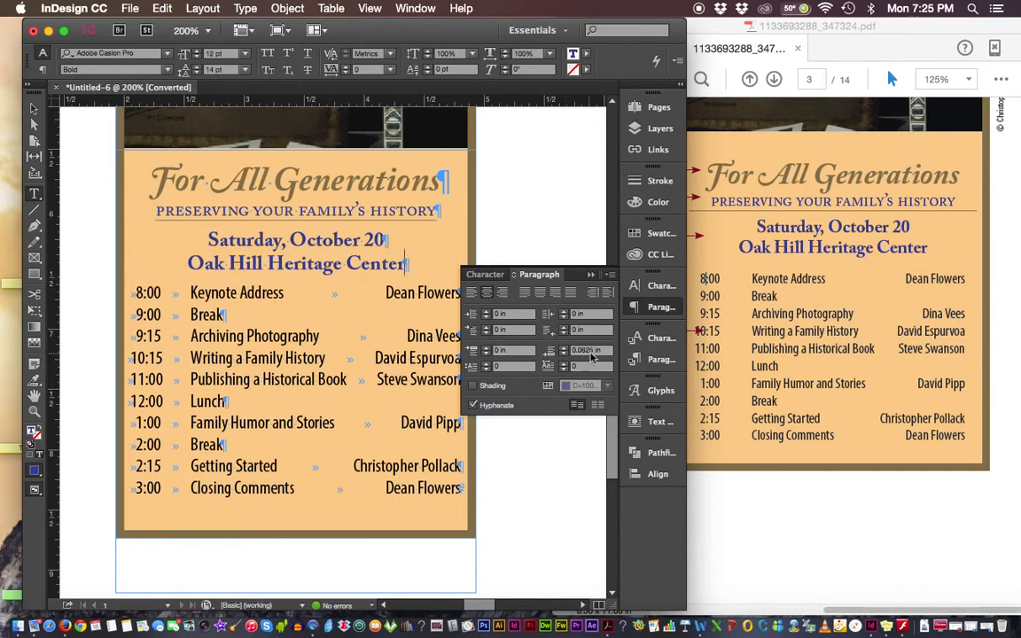
{"action": "left_click_drag", "start_coordinate": [607, 352], "coordinate": [550, 352]}
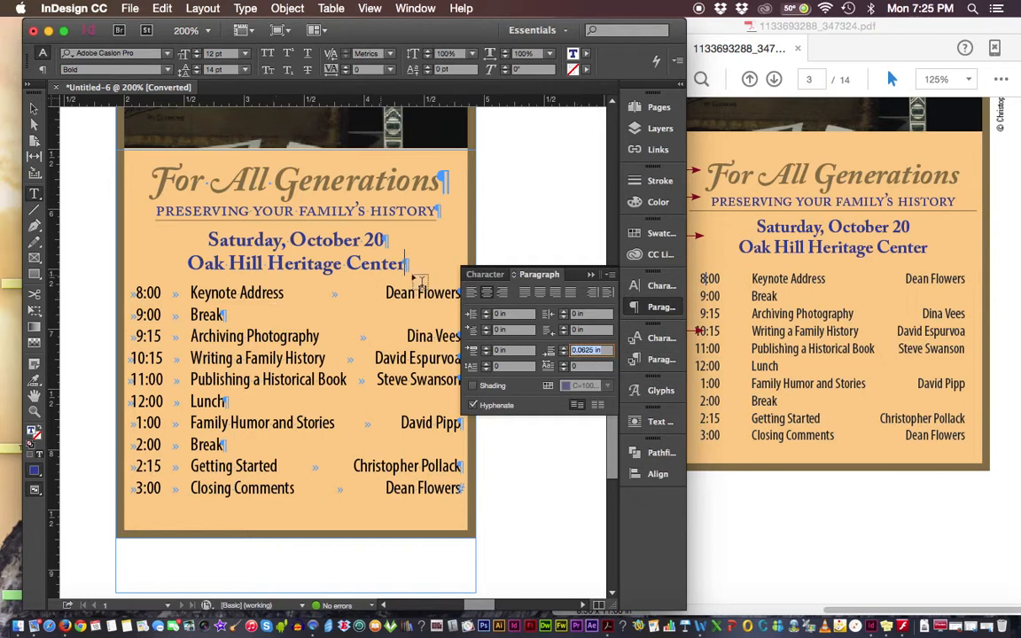
{"action": "left_click", "coordinate": [591, 275]}
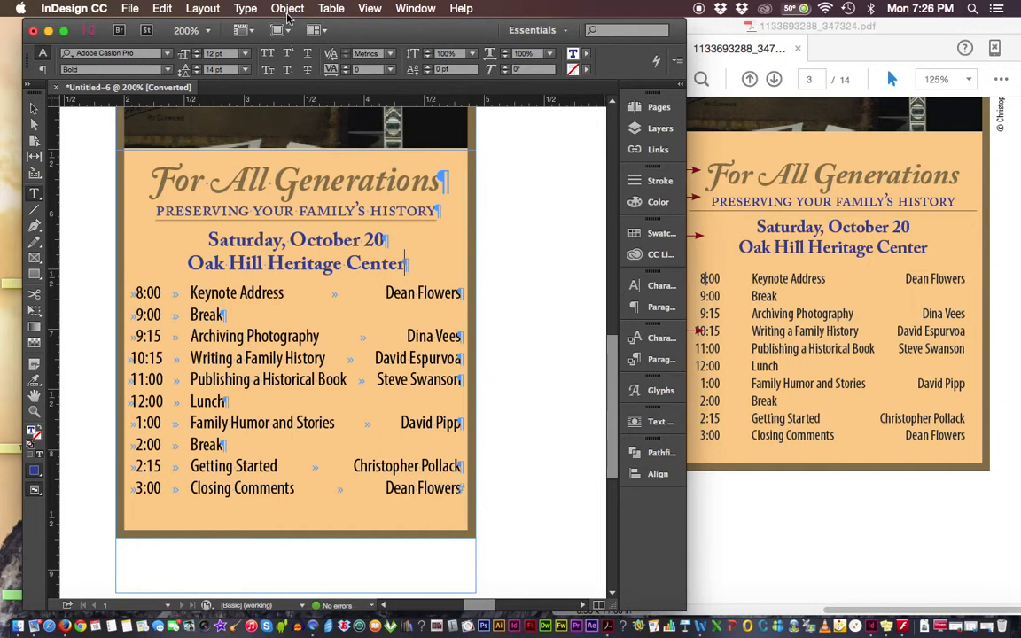
Step: Shorten the text frame from its lower edge to a height of about 3.17 in, ending at the flyer's inner border
{"action": "left_click", "coordinate": [32, 109]}
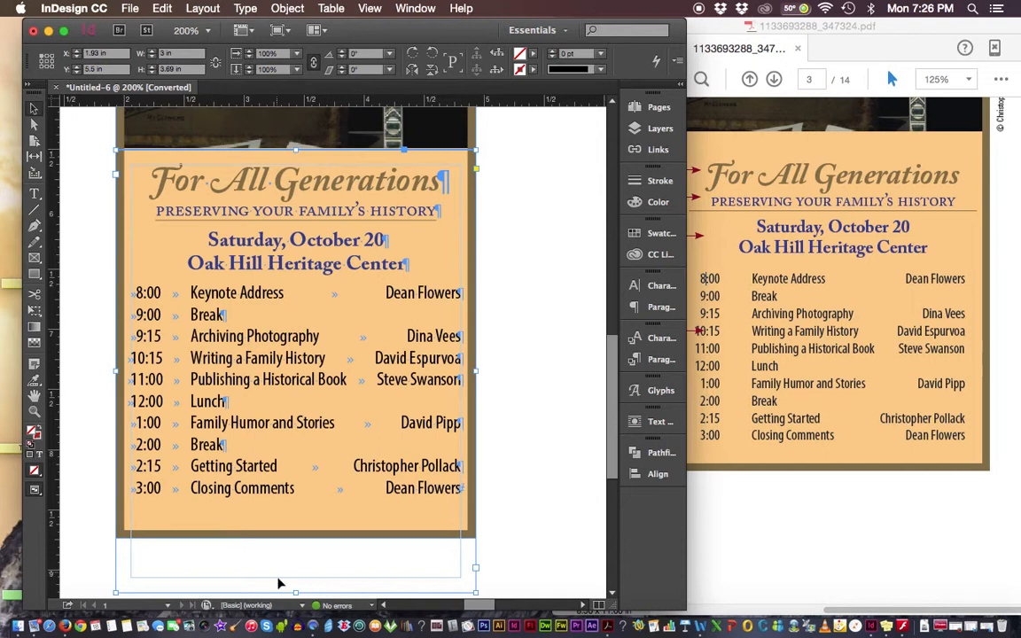
{"action": "left_click_drag", "start_coordinate": [294, 593], "coordinate": [298, 536]}
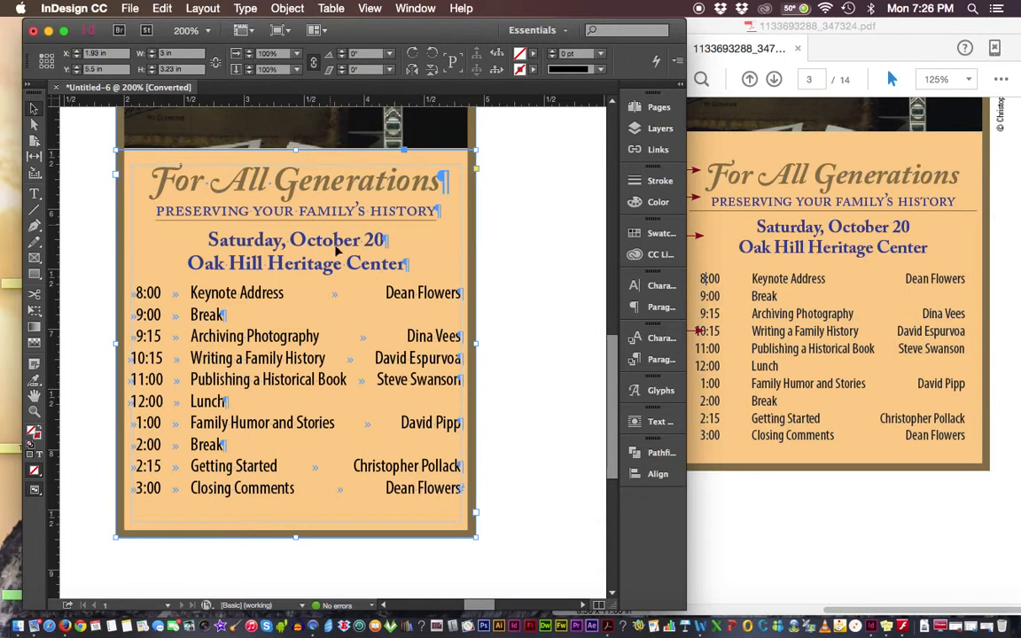
{"action": "mouse_move", "coordinate": [295, 538]}
{"action": "left_mouse_down"}
{"action": "mouse_move", "coordinate": [310, 531]}
{"action": "mouse_move", "coordinate": [297, 530]}
{"action": "left_mouse_up"}
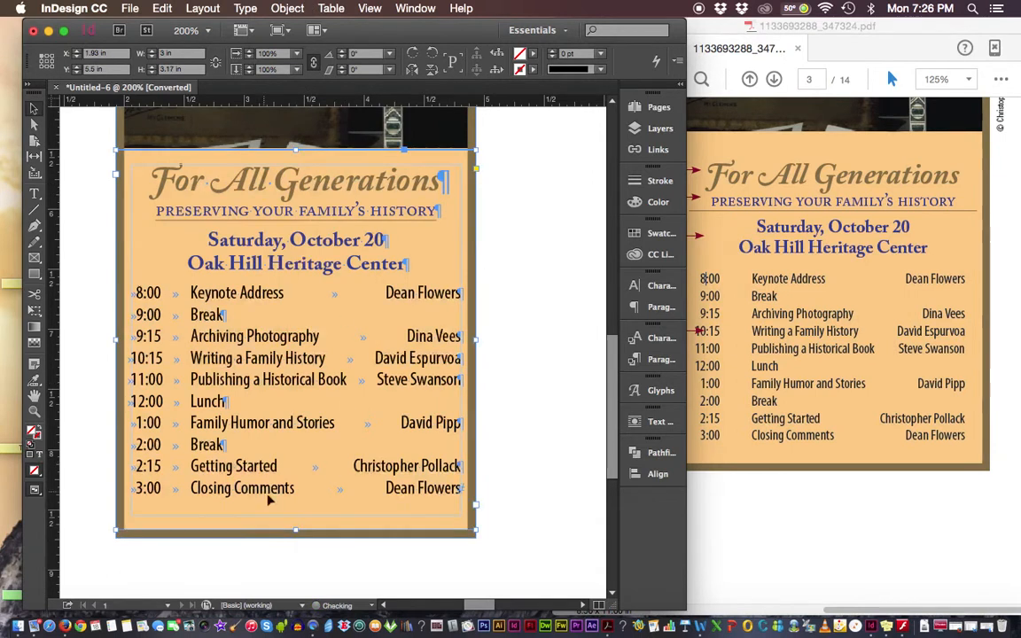
Step: Set the text frame's vertical justification to Center with the preview on, apply it and deselect the frame
{"action": "left_click", "coordinate": [302, 181]}
{"action": "left_click", "coordinate": [277, 9]}
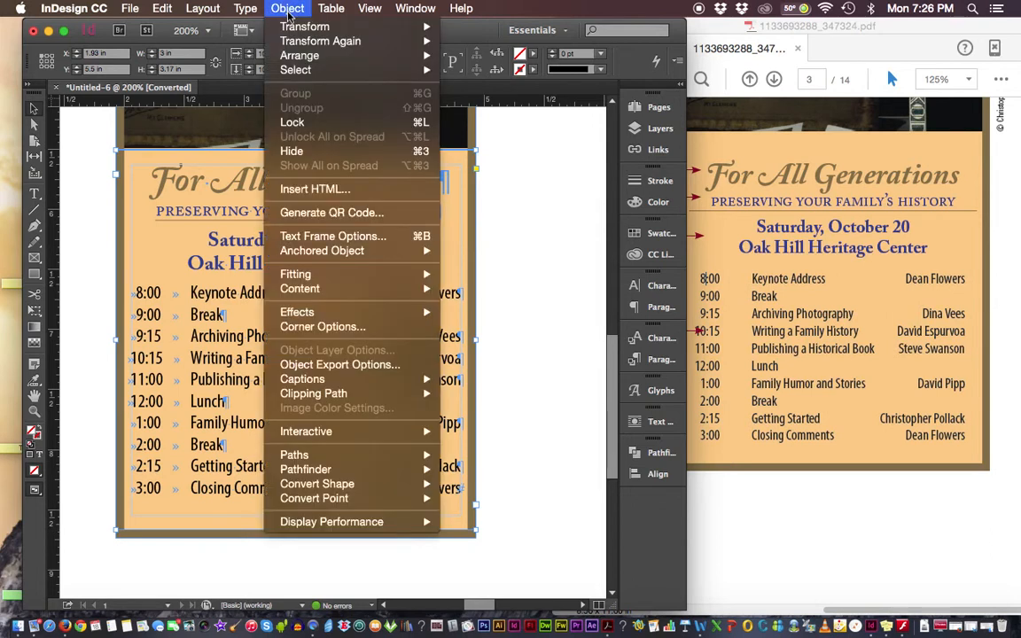
{"action": "left_click", "coordinate": [316, 237]}
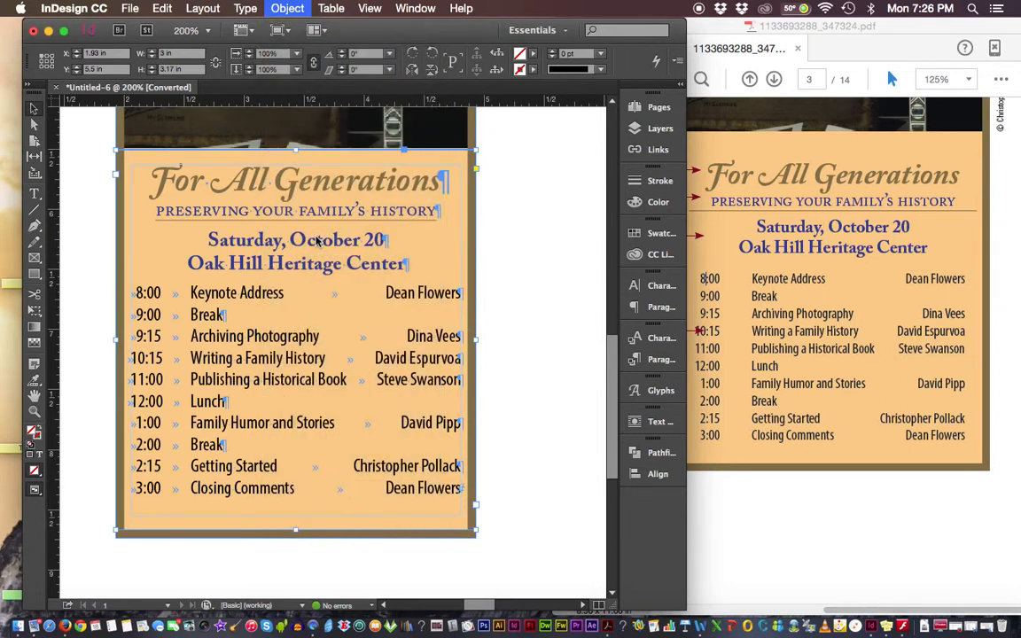
{"action": "left_click_drag", "start_coordinate": [267, 142], "coordinate": [562, 137]}
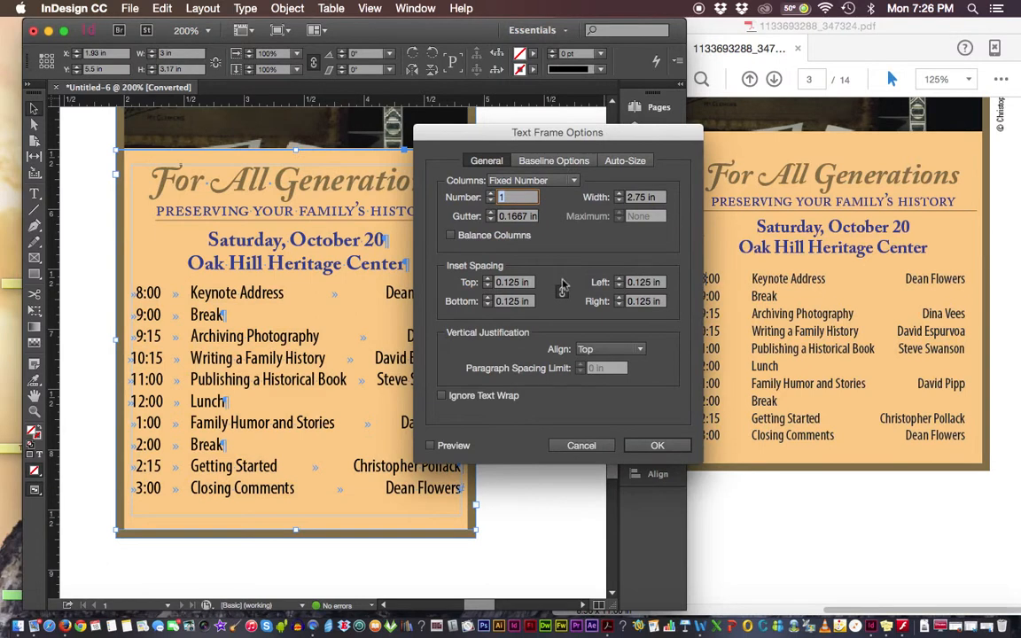
{"action": "left_click", "coordinate": [639, 352]}
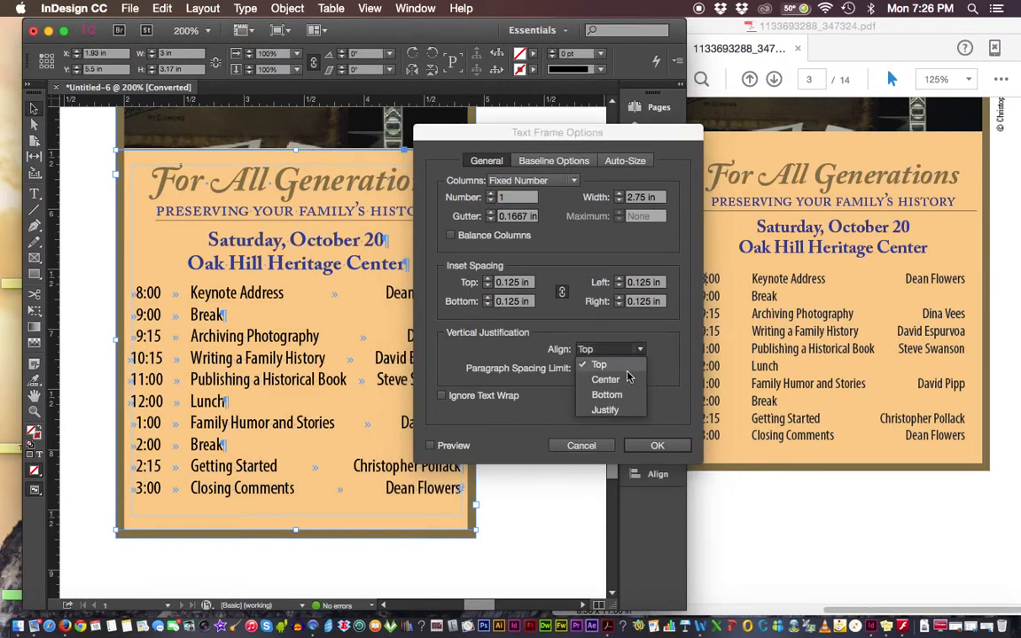
{"action": "left_click", "coordinate": [611, 380]}
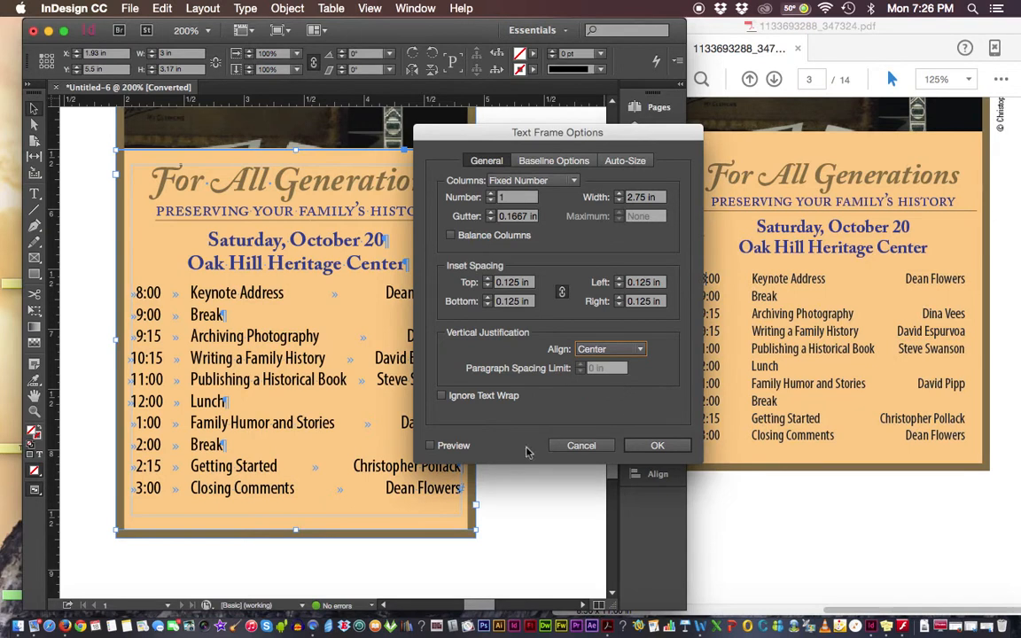
{"action": "left_click", "coordinate": [430, 447]}
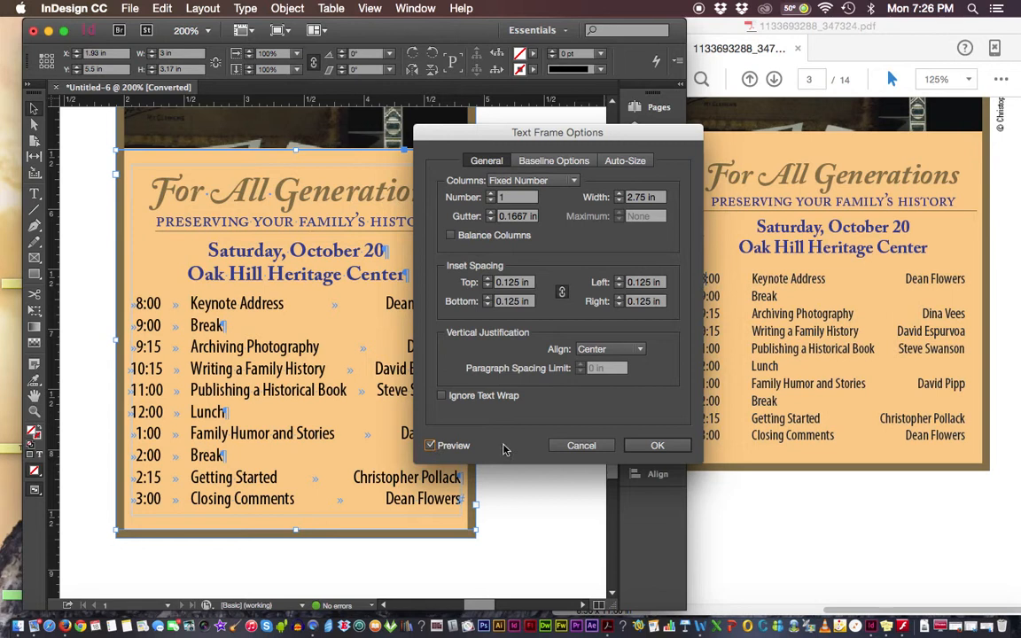
{"action": "left_click", "coordinate": [656, 446]}
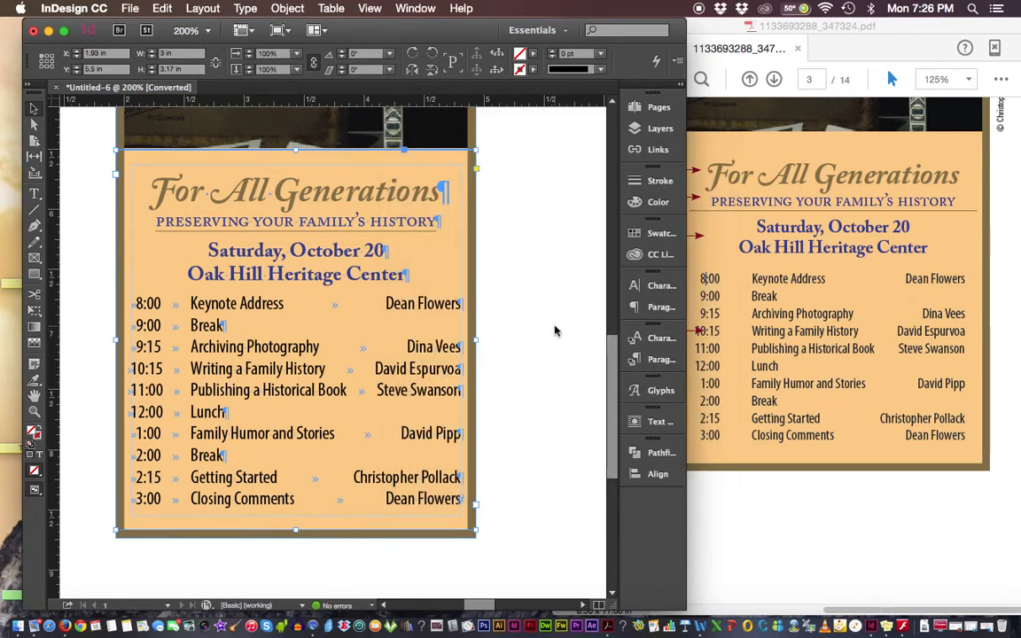
{"action": "key", "text": "super+0"}
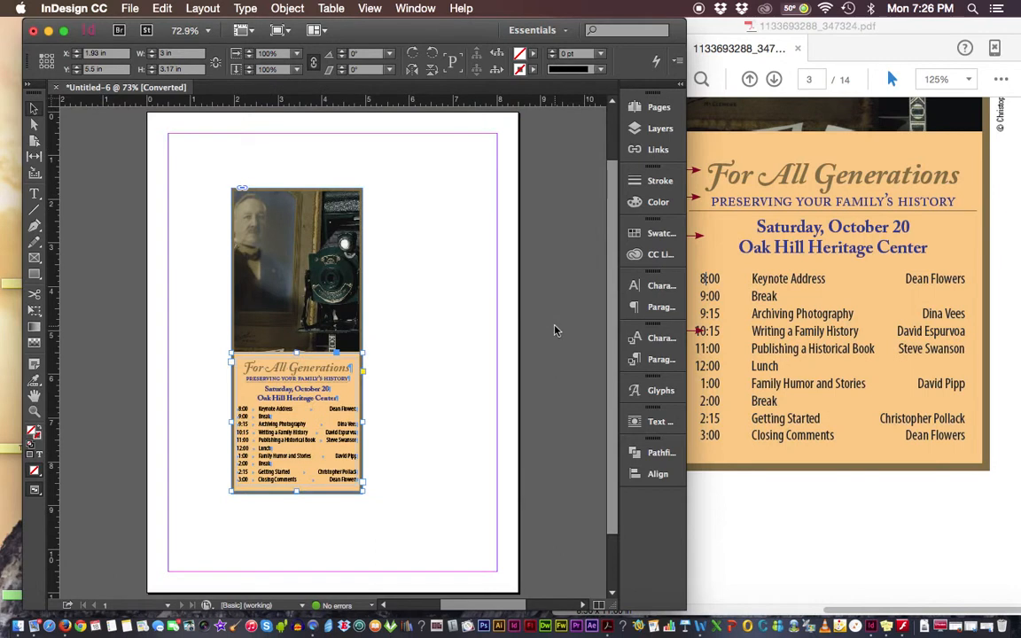
{"action": "left_click", "coordinate": [494, 316]}
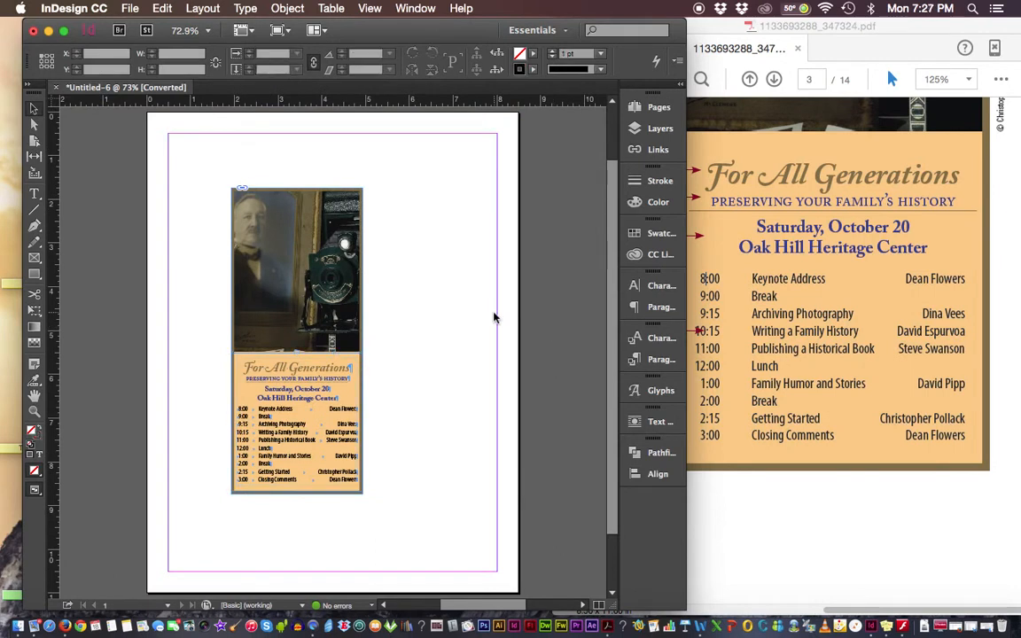